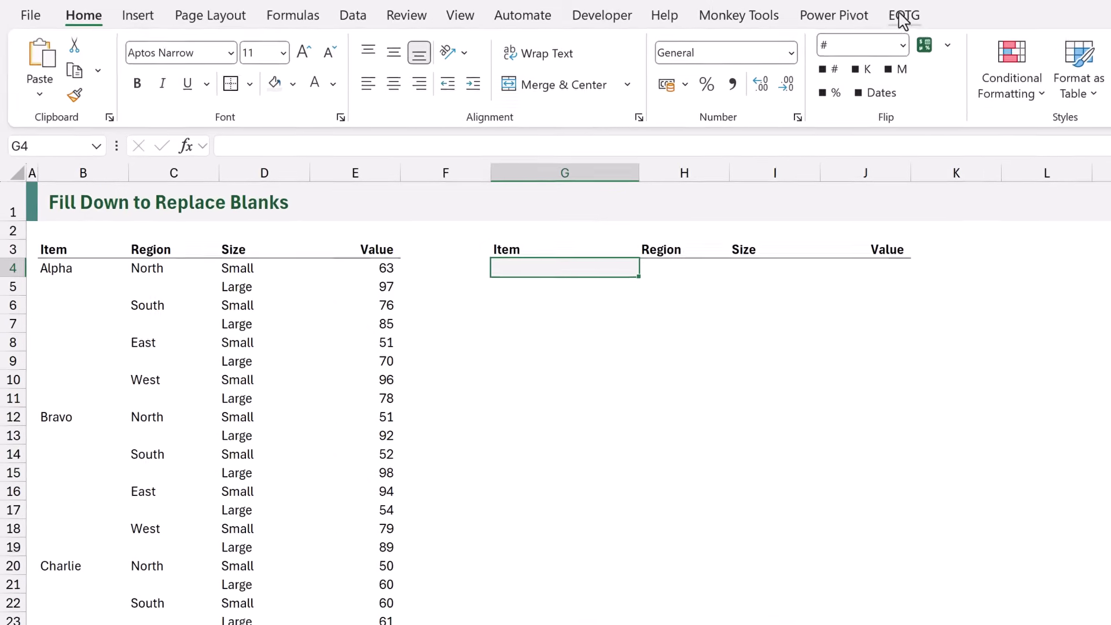
Insert the fxFillBlankCells LAMBDA from the Function Vault into the workbook.
click(902, 18)
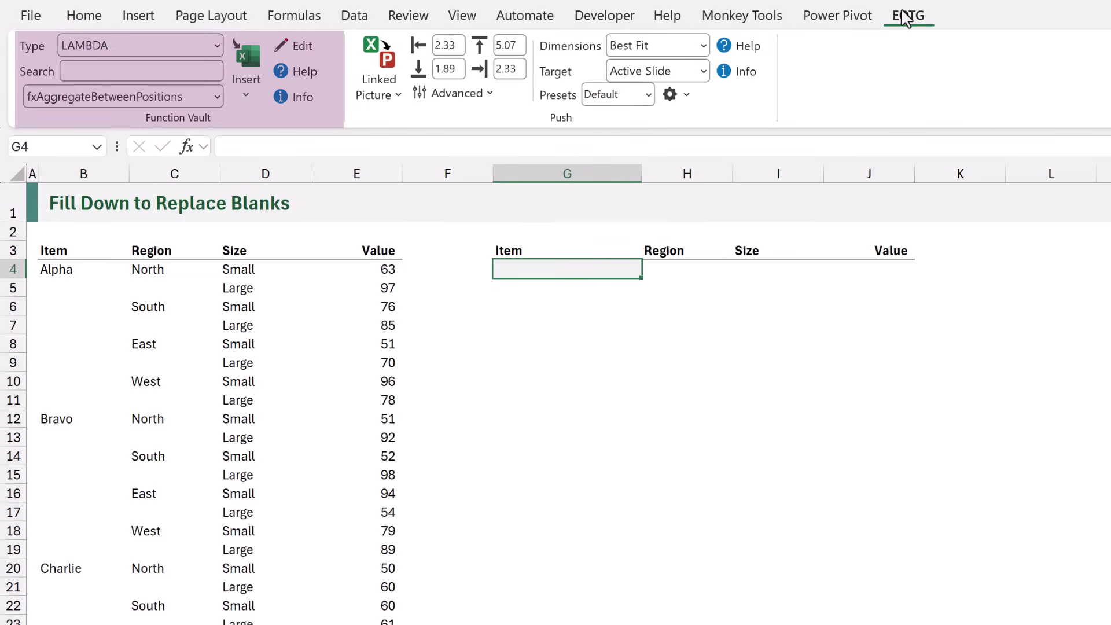
click(216, 97)
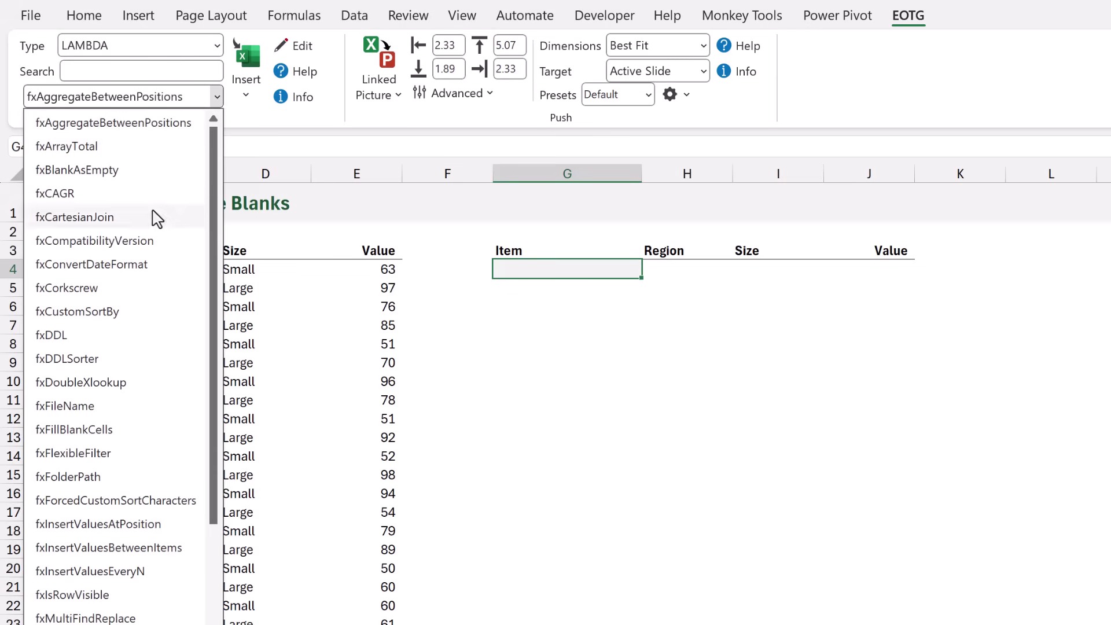
click(101, 435)
click(243, 51)
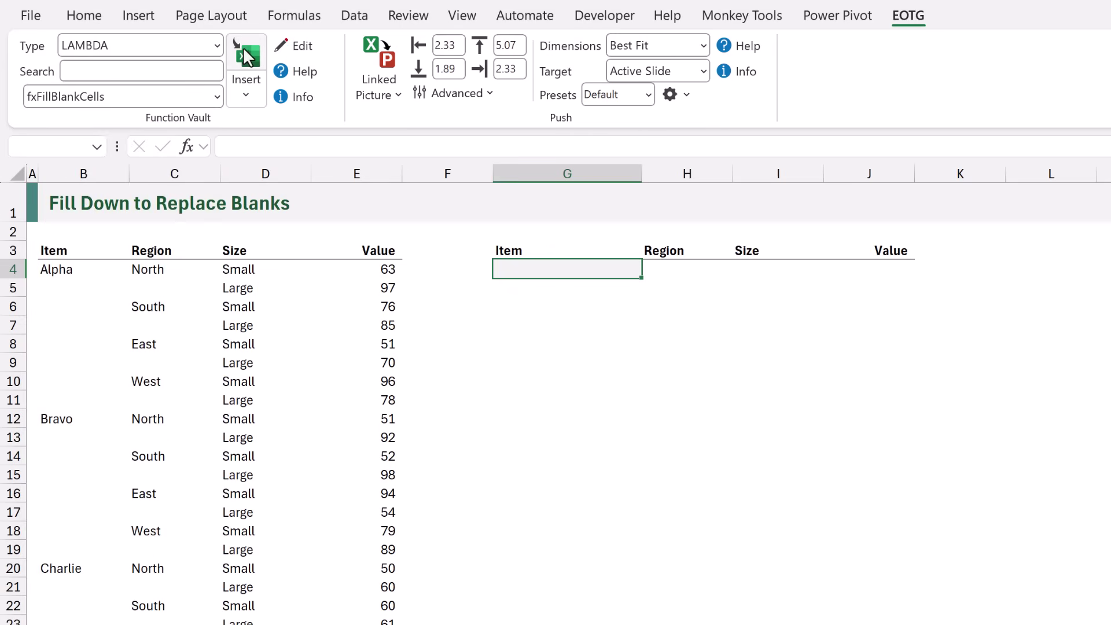
Enter =fxFillBlankCells(B4:E27) in G4 to fill the blanks in the source table.
text(=fx)
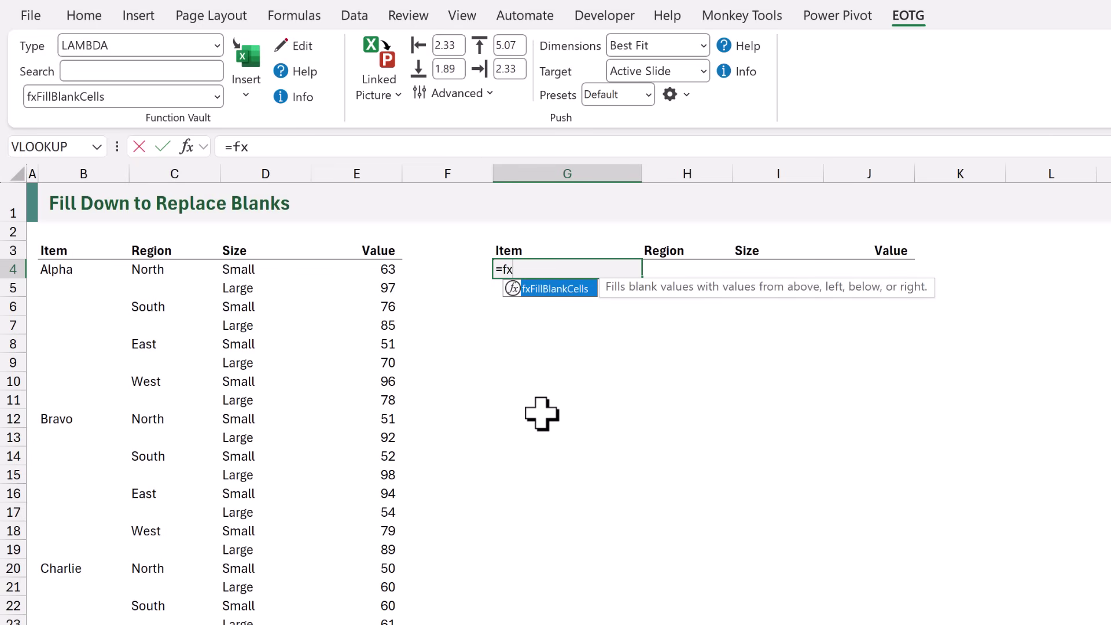
key(Tab)
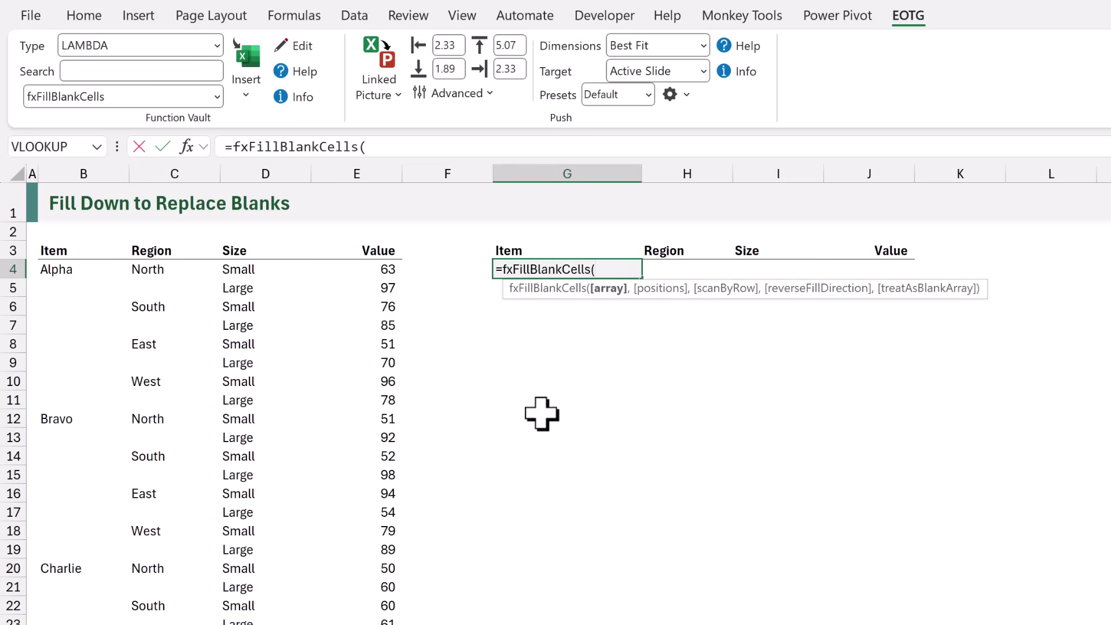
drag(53, 271, 291, 550)
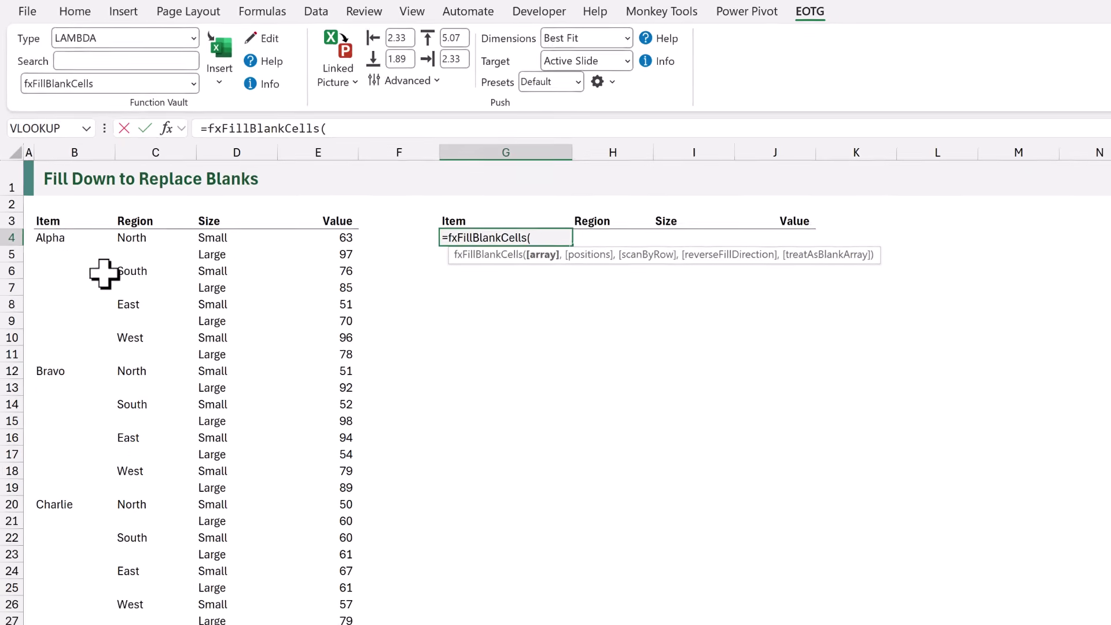
drag(259, 484, 327, 608)
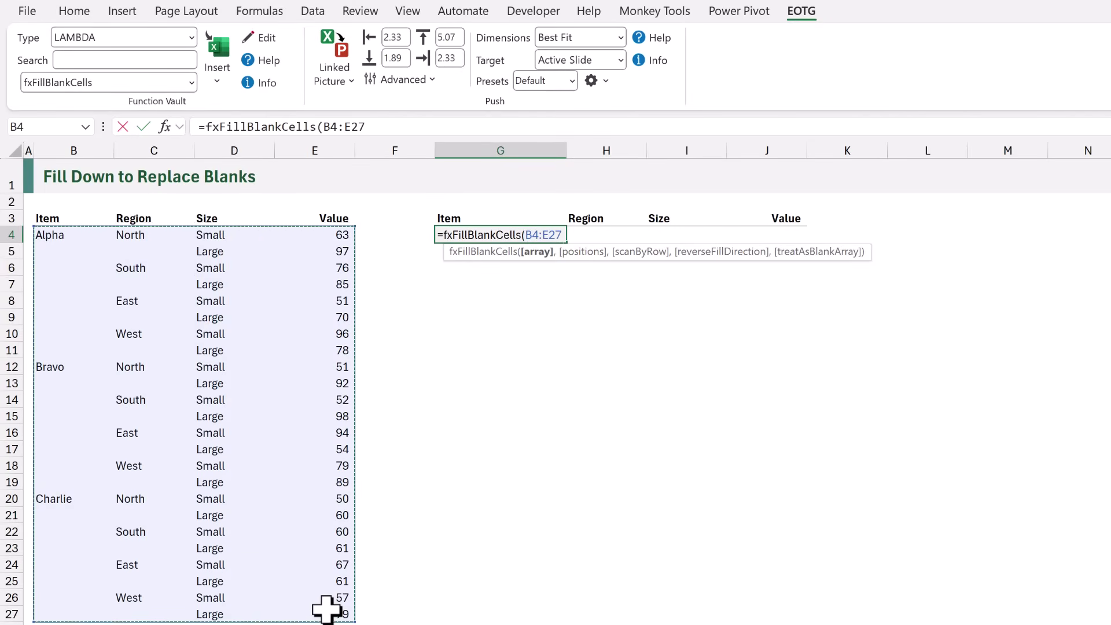
text())
key(ctrl+Return)
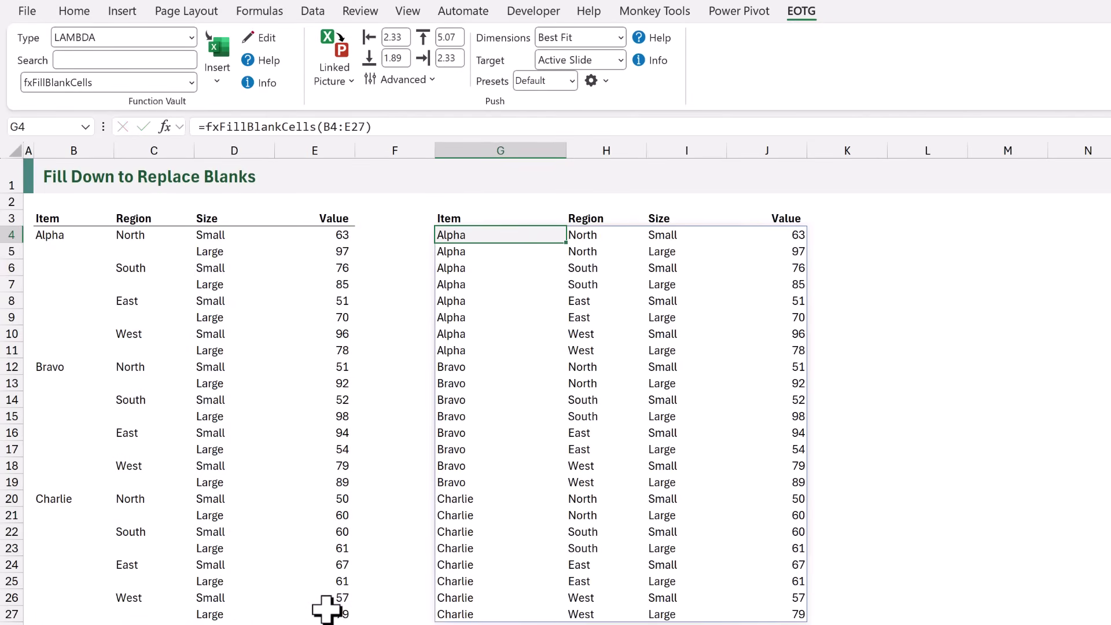
Start a SCAN formula in G4 with "" as the initial value and B4:E27 as the array.
key(F2)
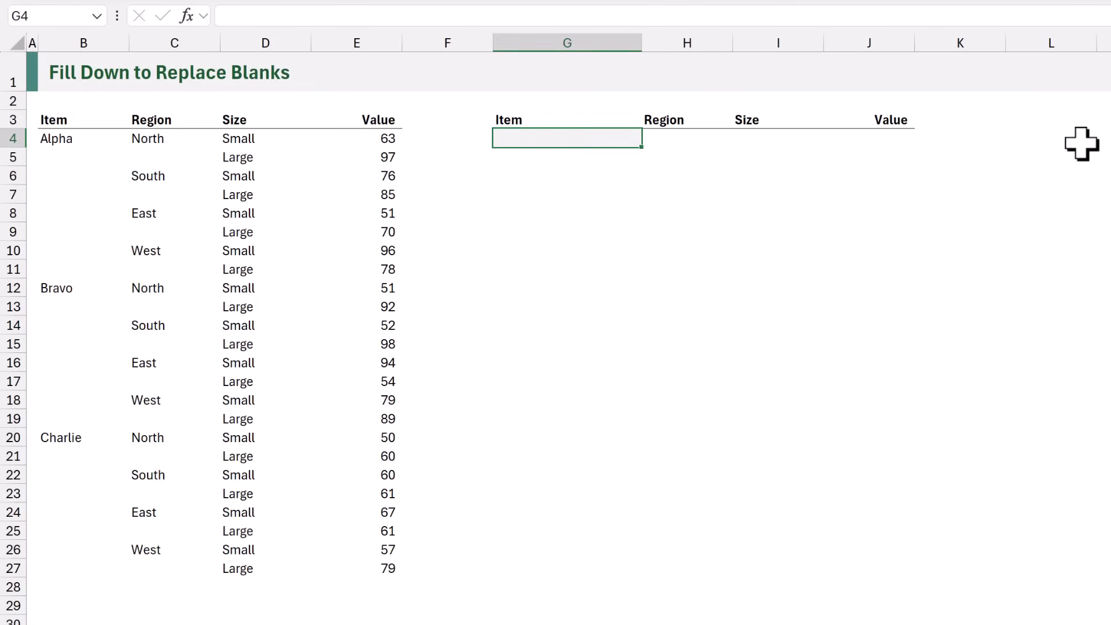
text(=SCAN()
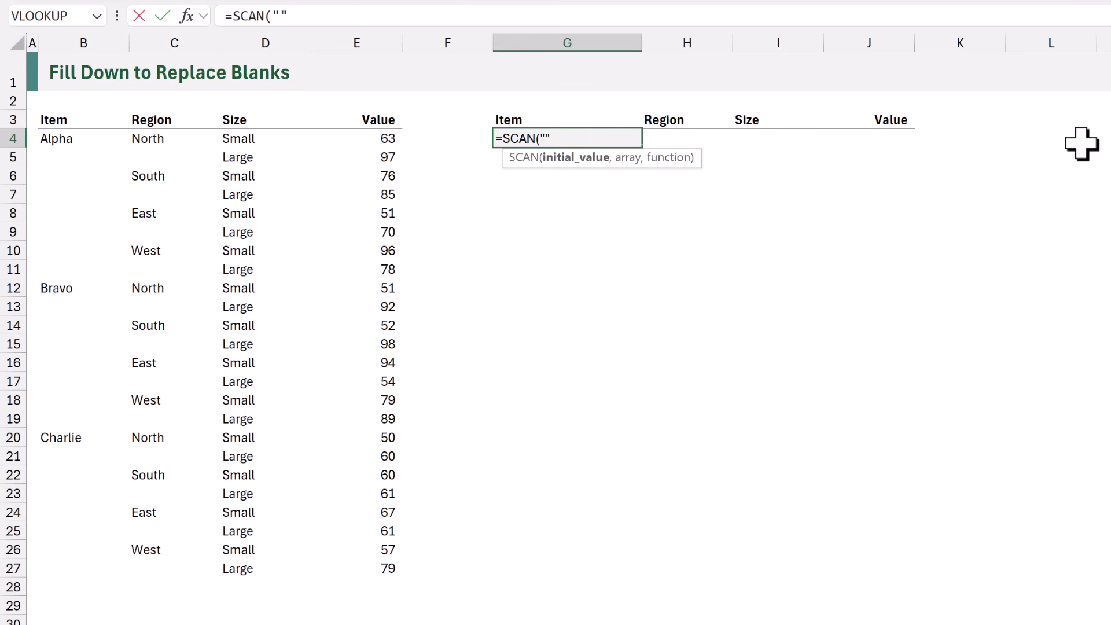
text("",)
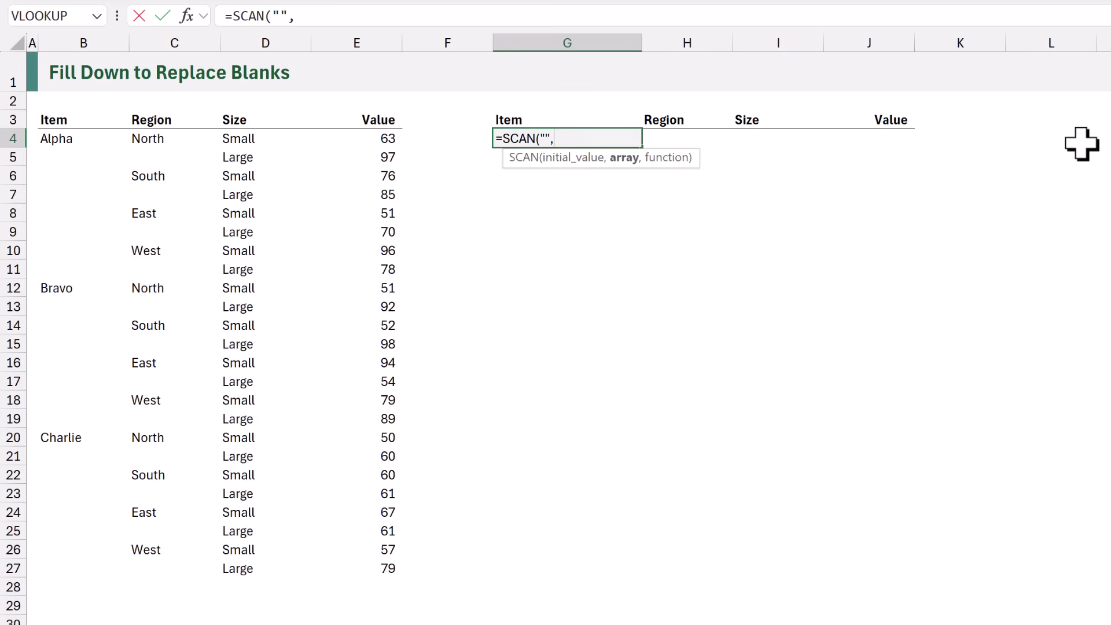
drag(69, 145, 367, 565)
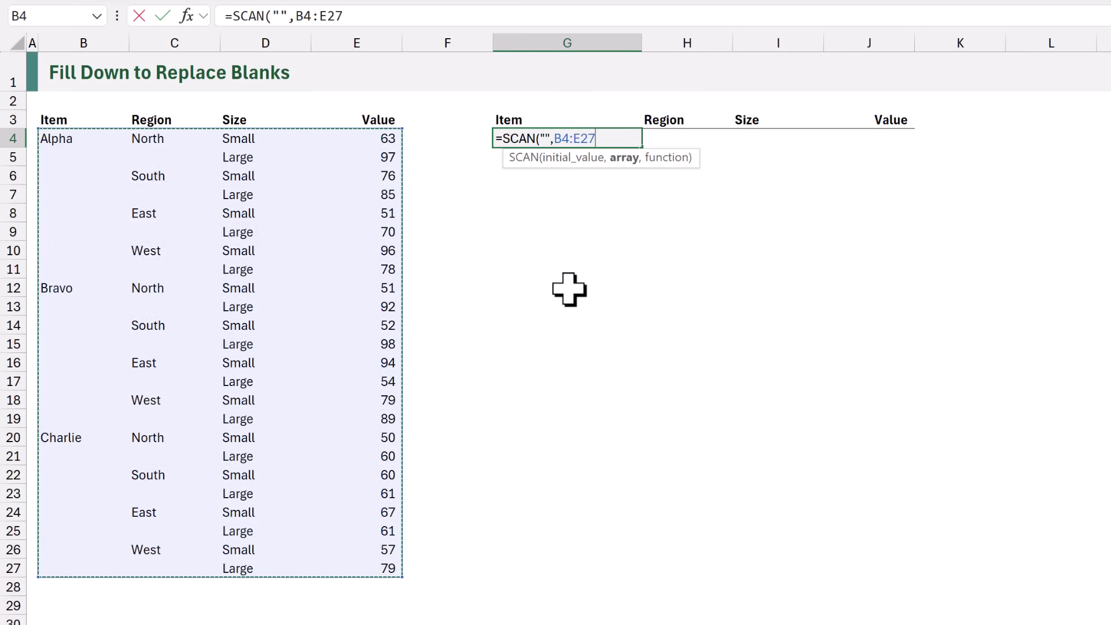
text(,)
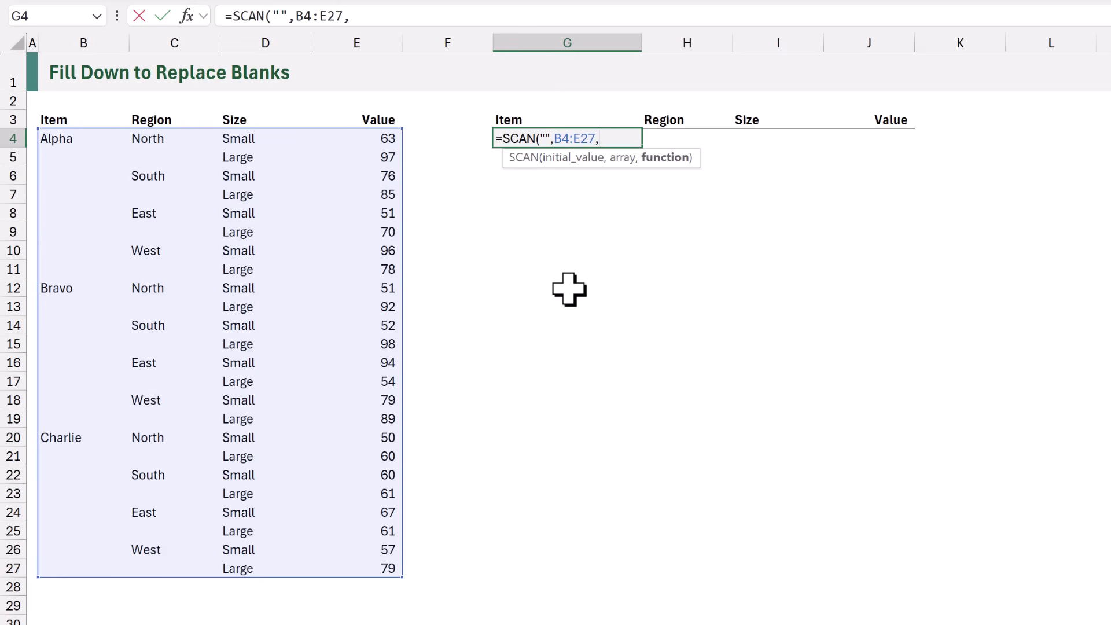
Add a LAMBDA with parameters sa and sv as the SCAN formula's function argument.
text(LAMBDA()
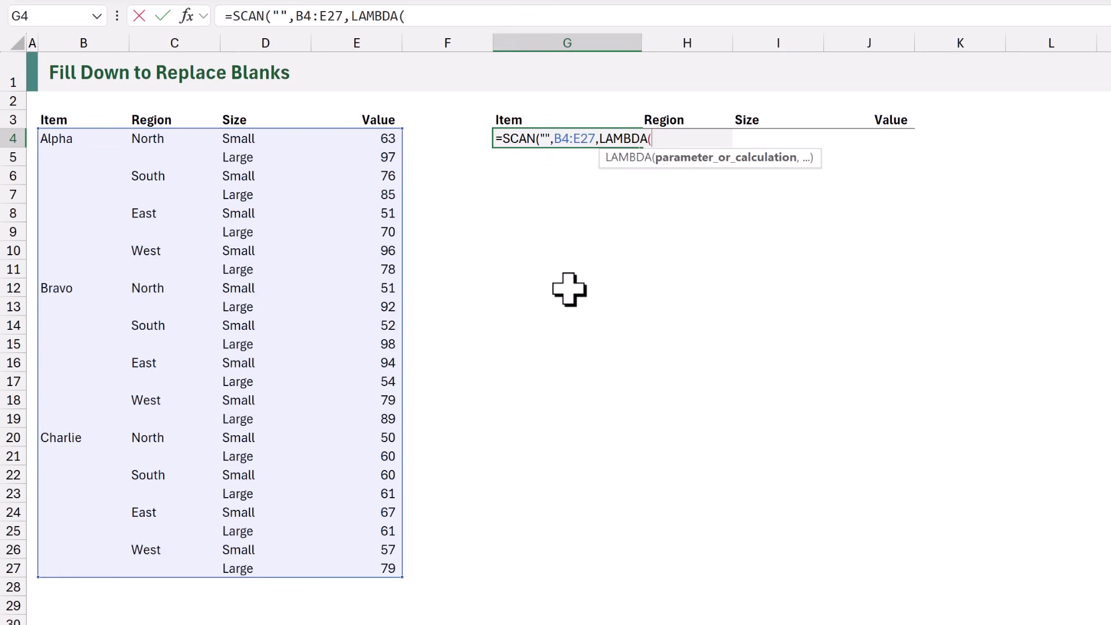
text(sa,sv)
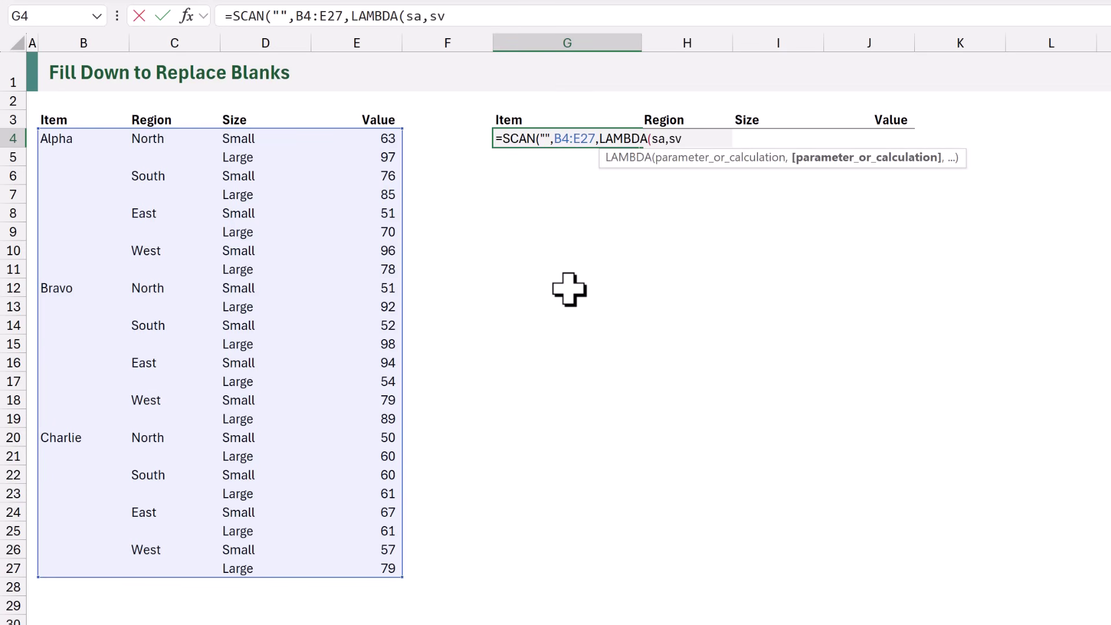
text(,)
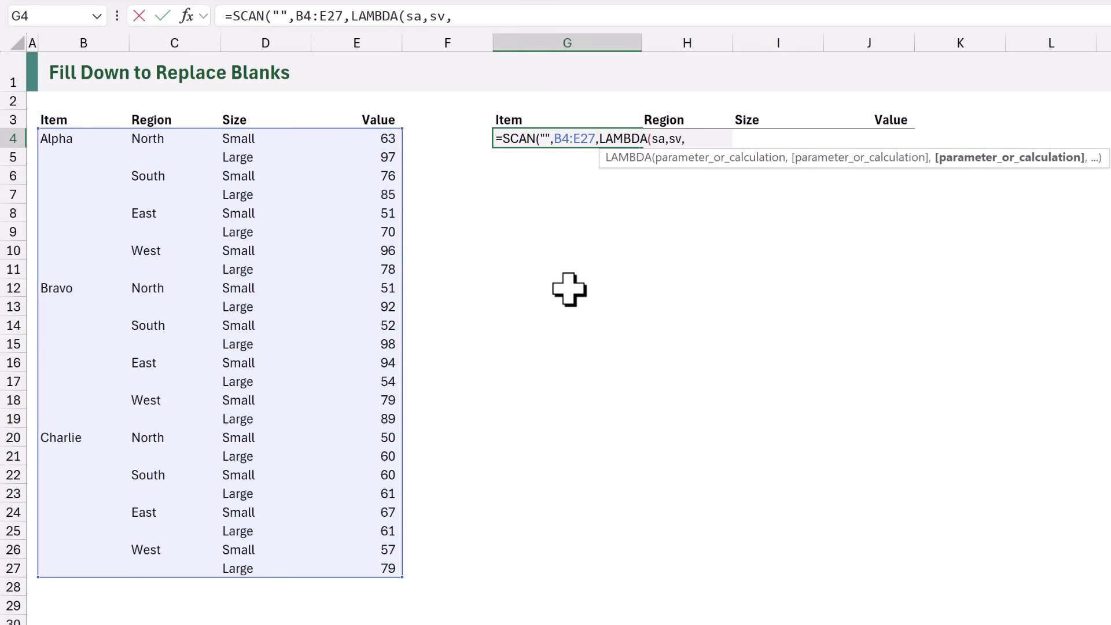
Complete the LAMBDA with IF(ISBLANK(sv),sa,sv) as its calculation and enter the G4 formula.
text(IF)
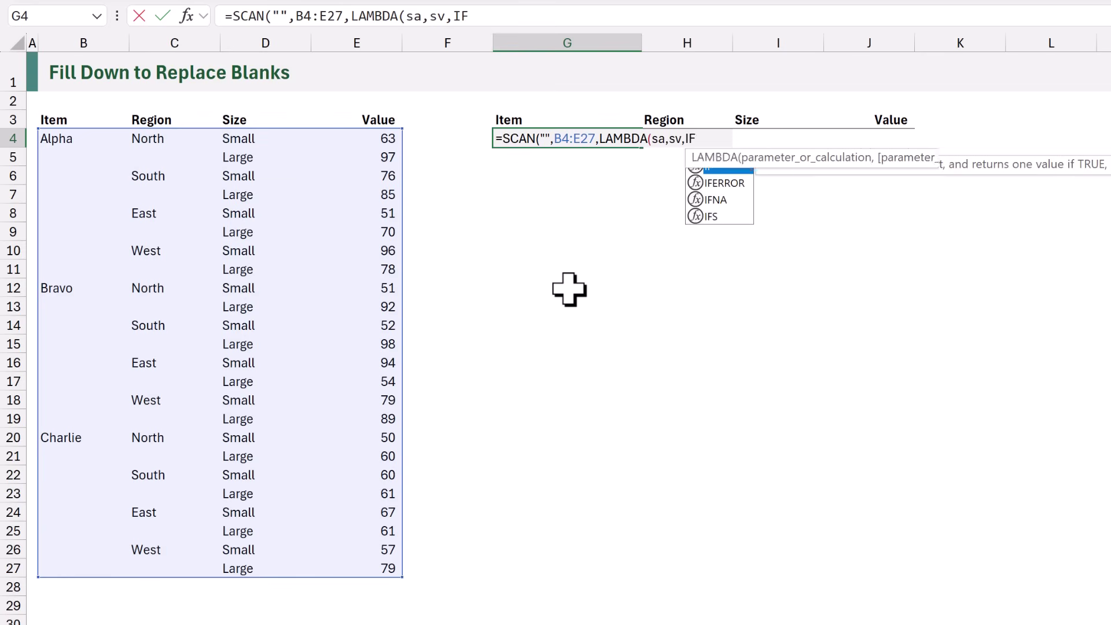
text((ISBLANK()
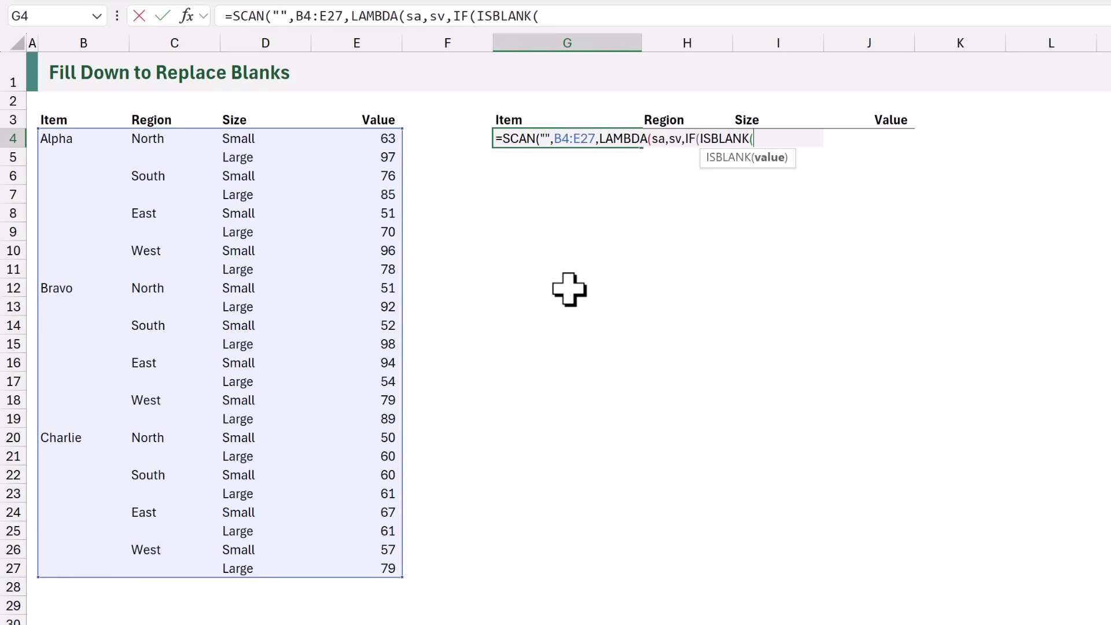
text(sv)
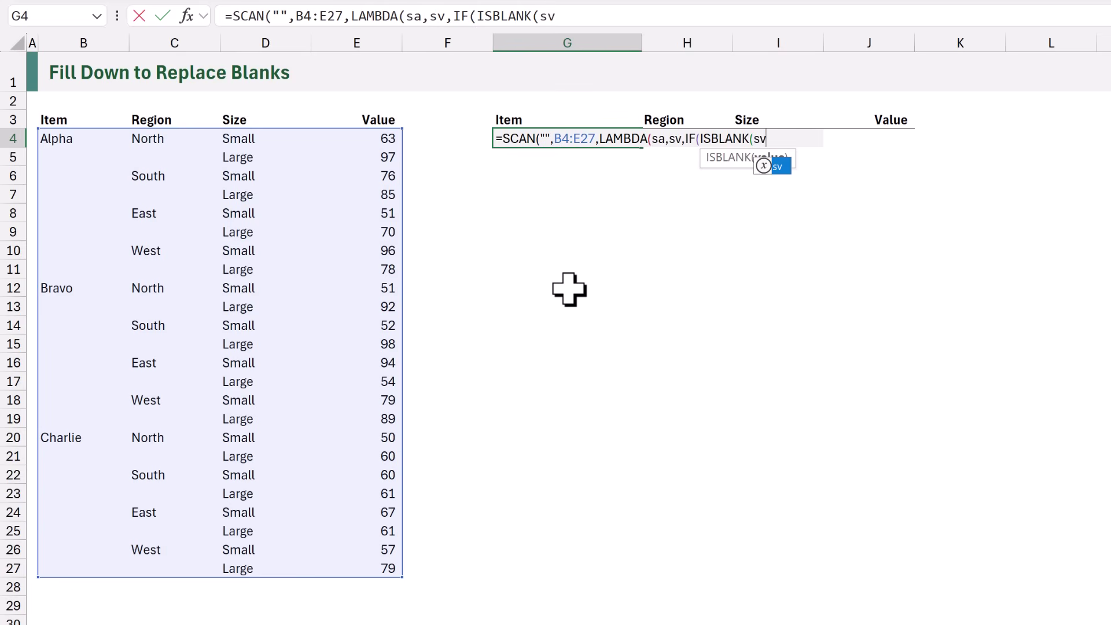
text())
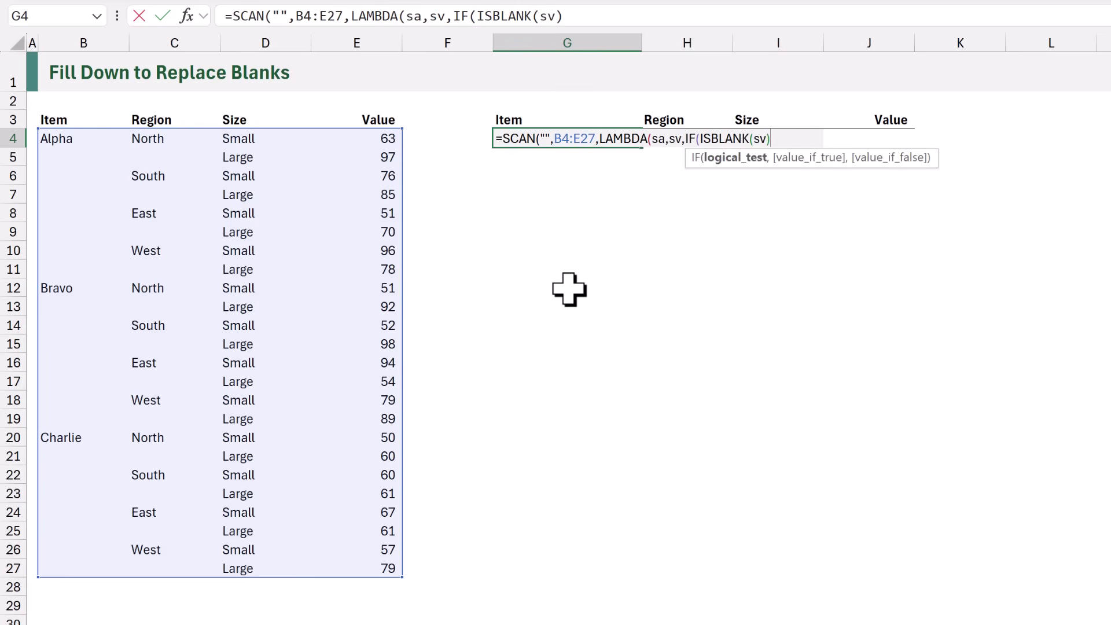
text(,)
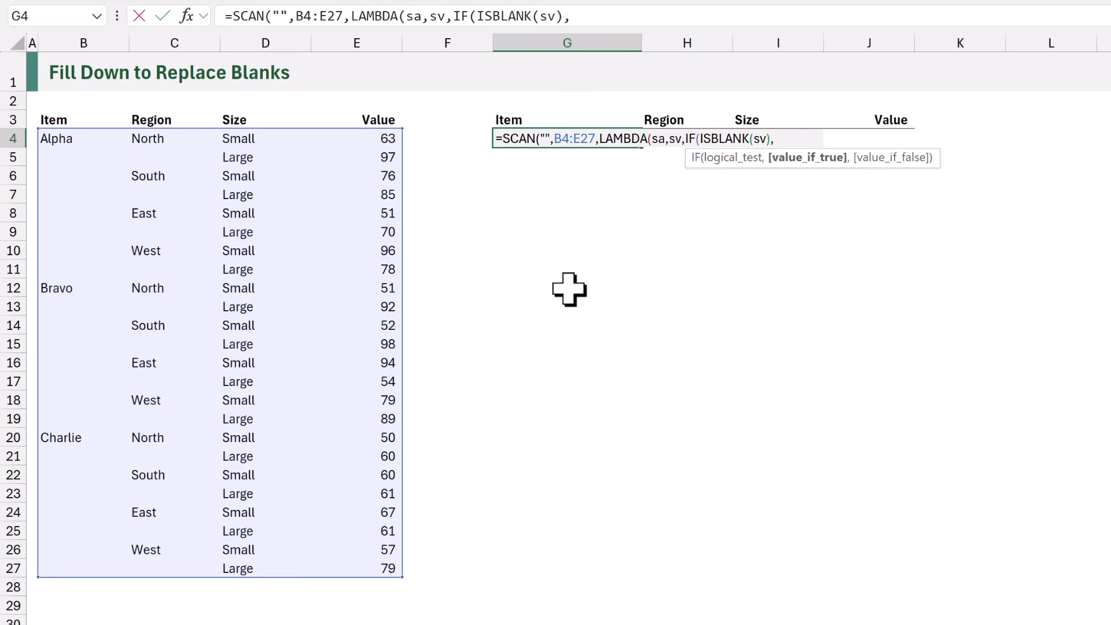
text(sa)
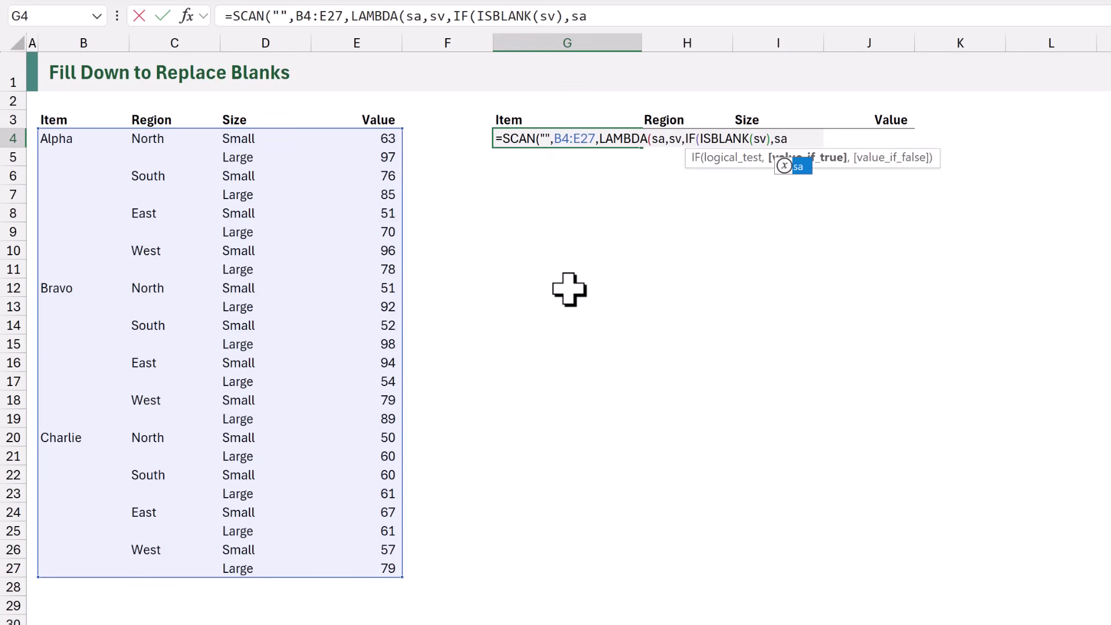
text(,s)
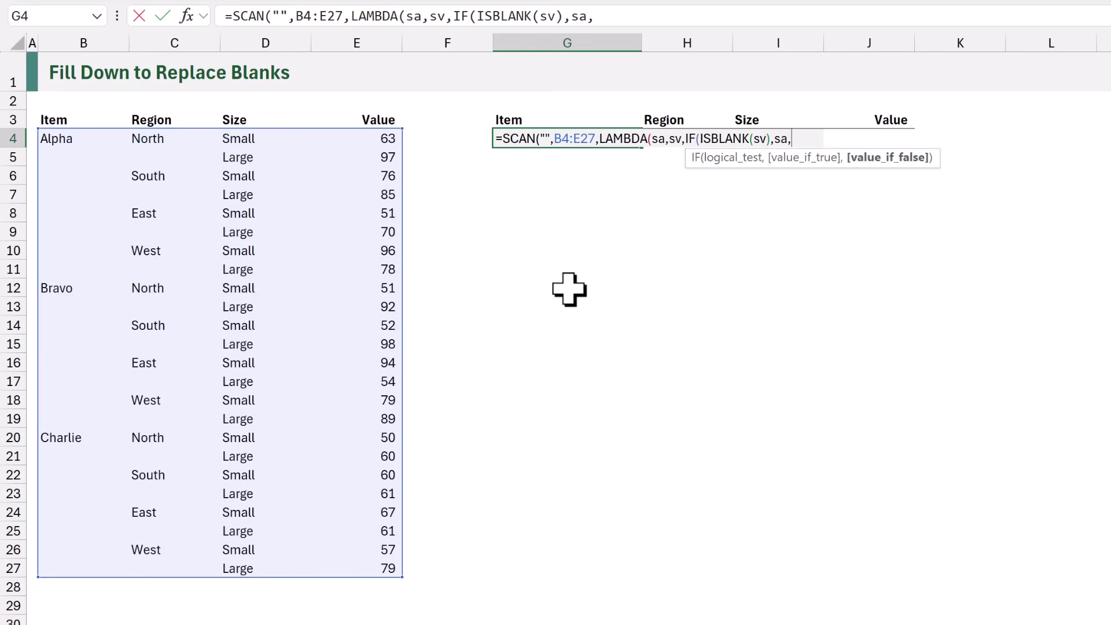
text(v)
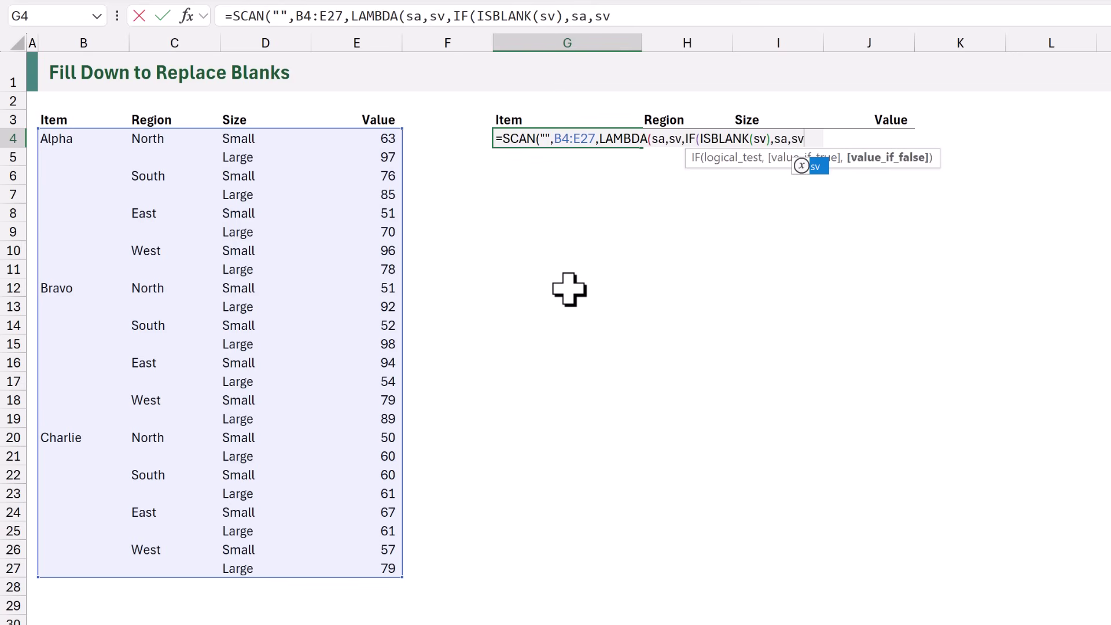
text())
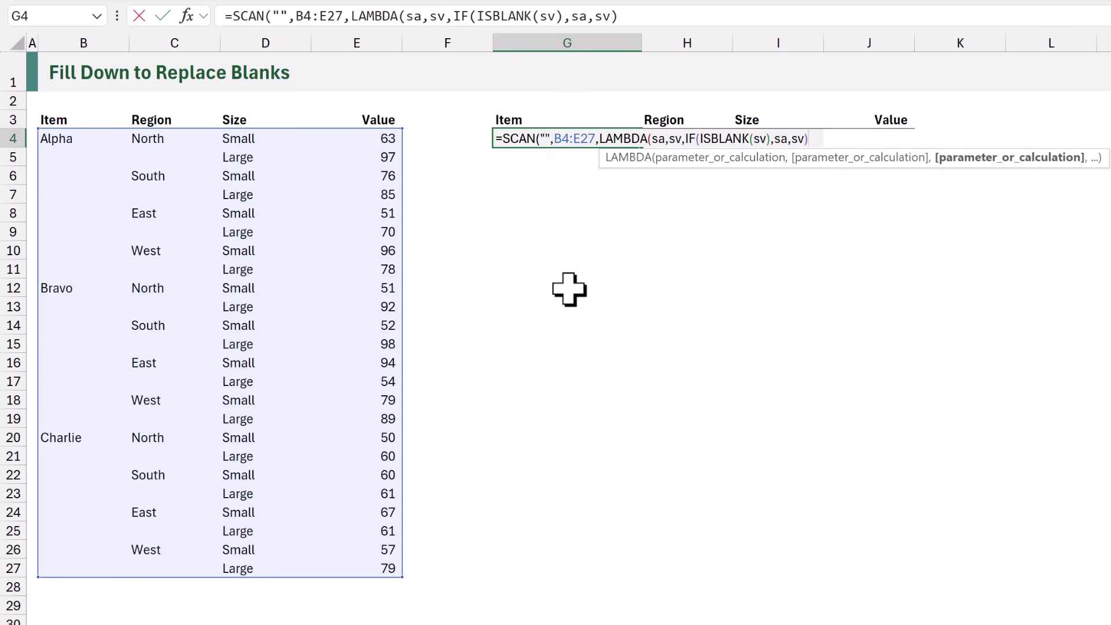
text()))
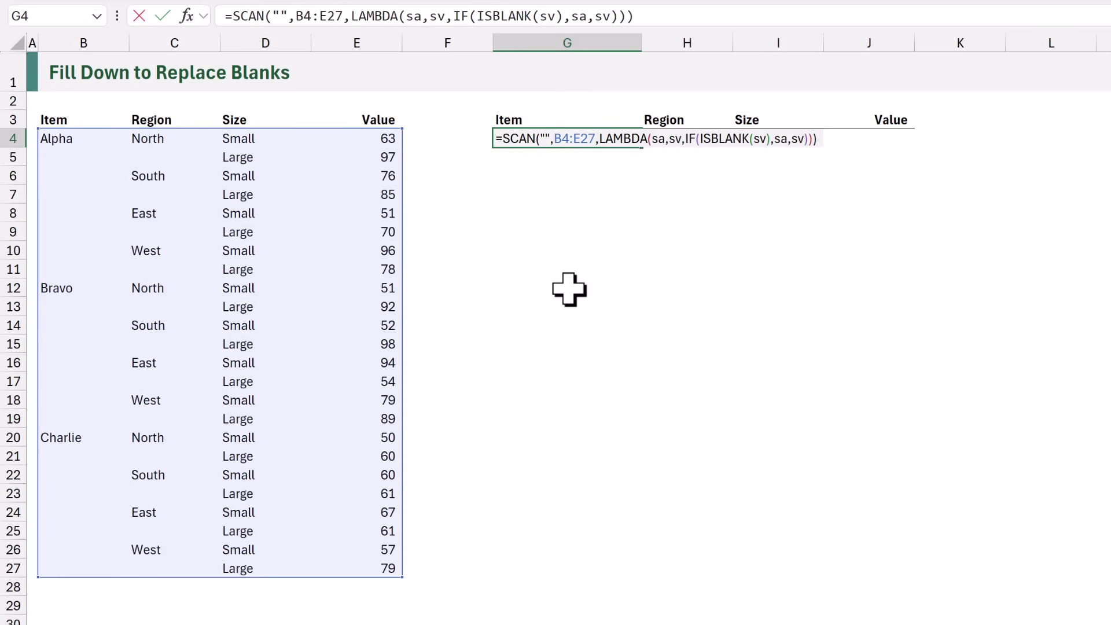
key(Return)
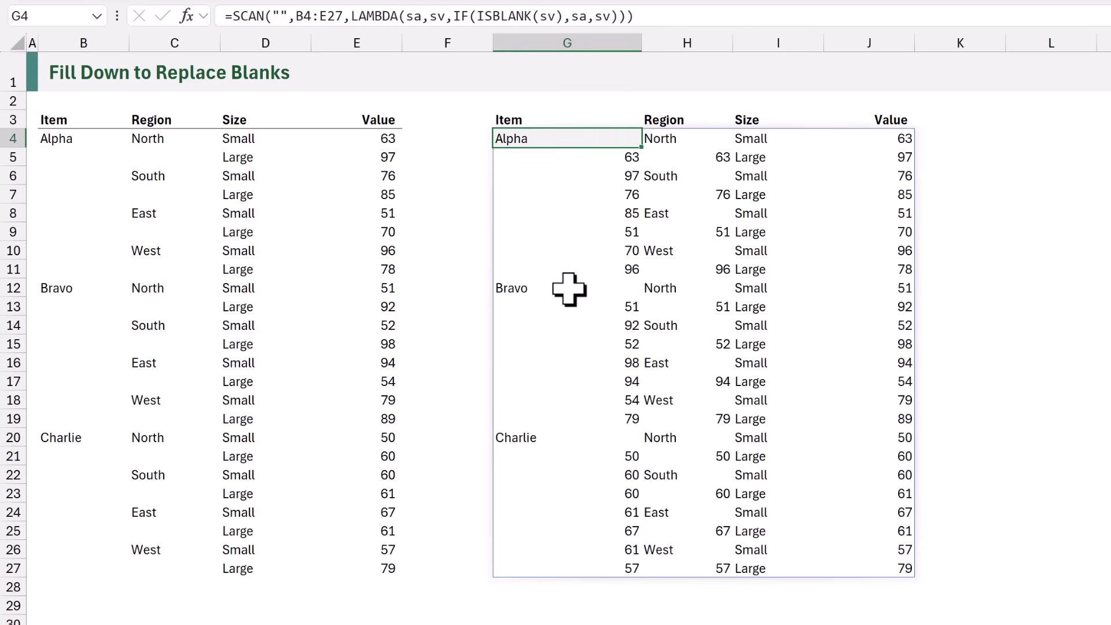
Wrap the B4:E27 array inside G4's SCAN formula in TRANSPOSE.
key(F2)
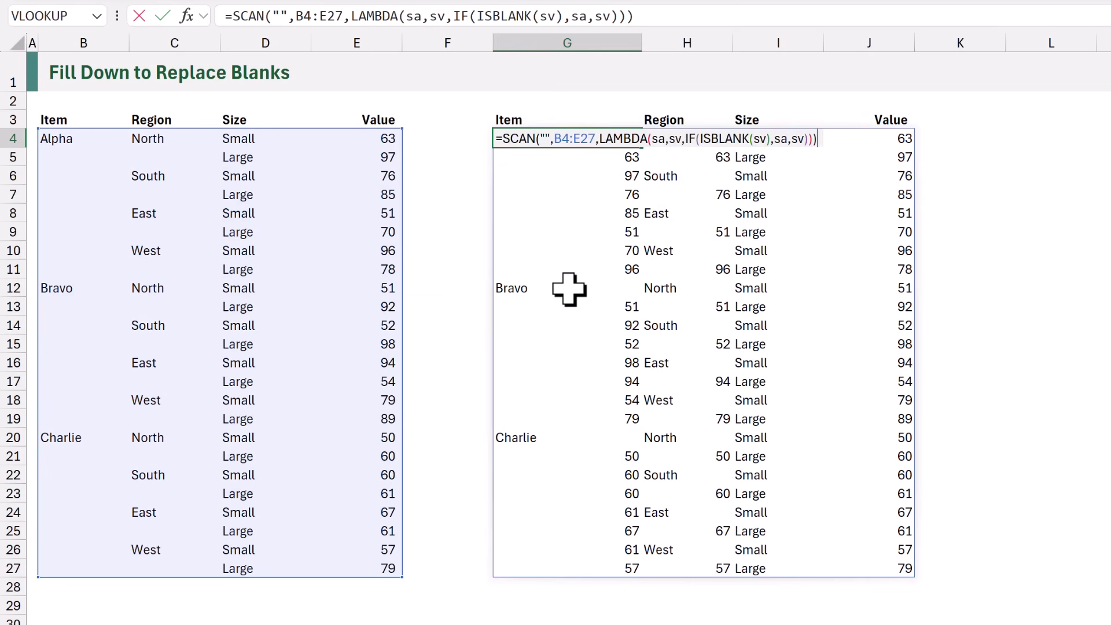
click(555, 139)
text(TRANSPOSE()
click(669, 140)
text())
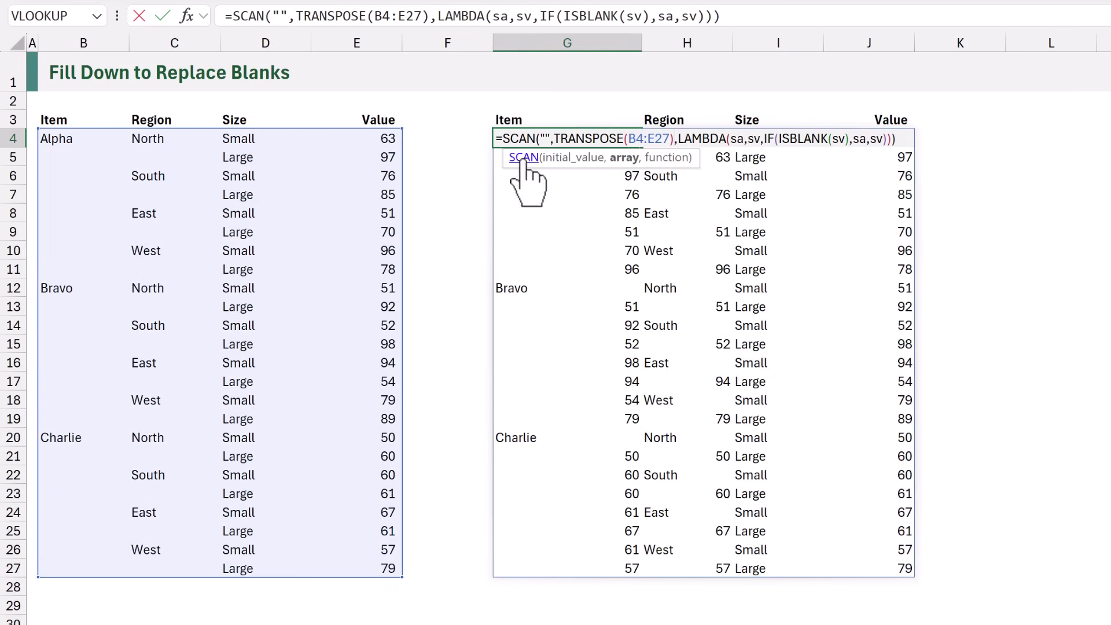
Wrap the entire SCAN expression in G4 in an outer TRANSPOSE and enter the formula.
click(509, 139)
text(TR)
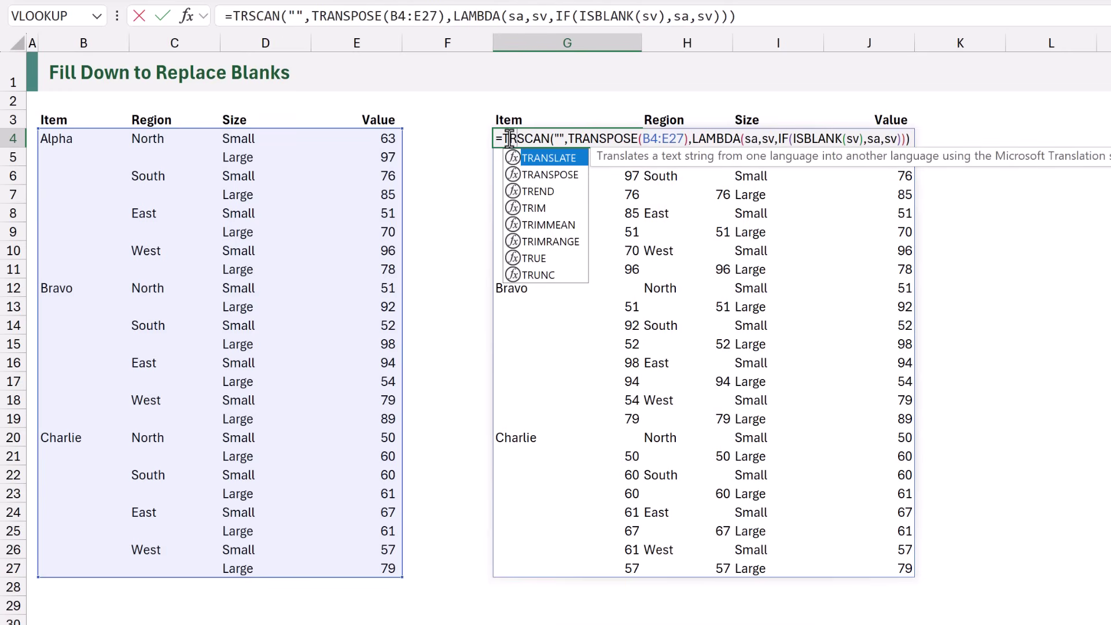
key(Down)
key(Tab)
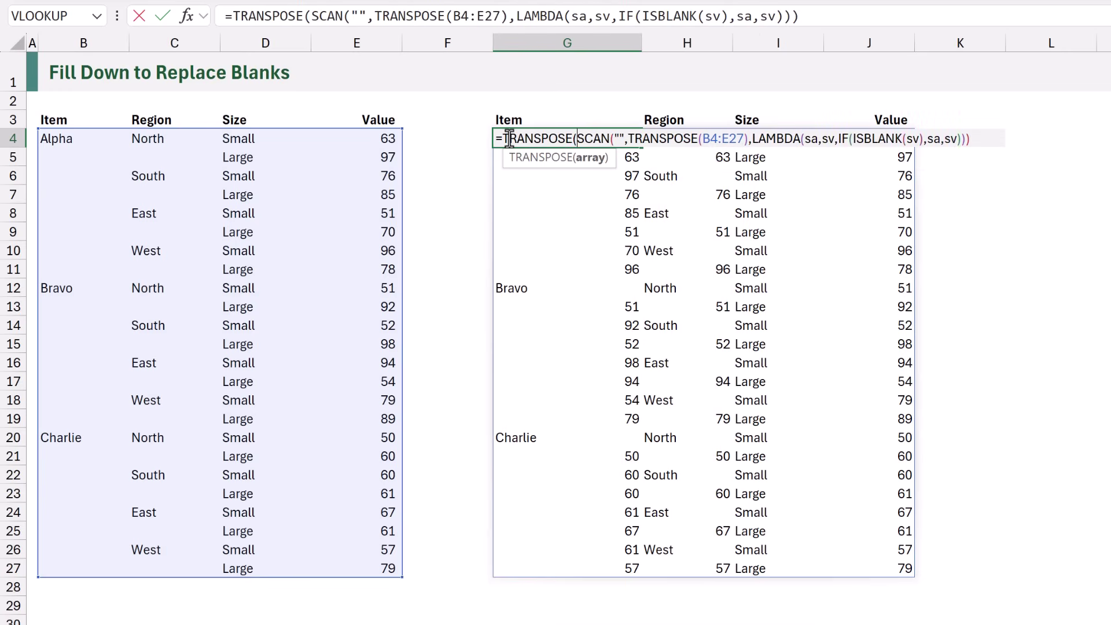
click(982, 139)
text())
key(ctrl+Return)
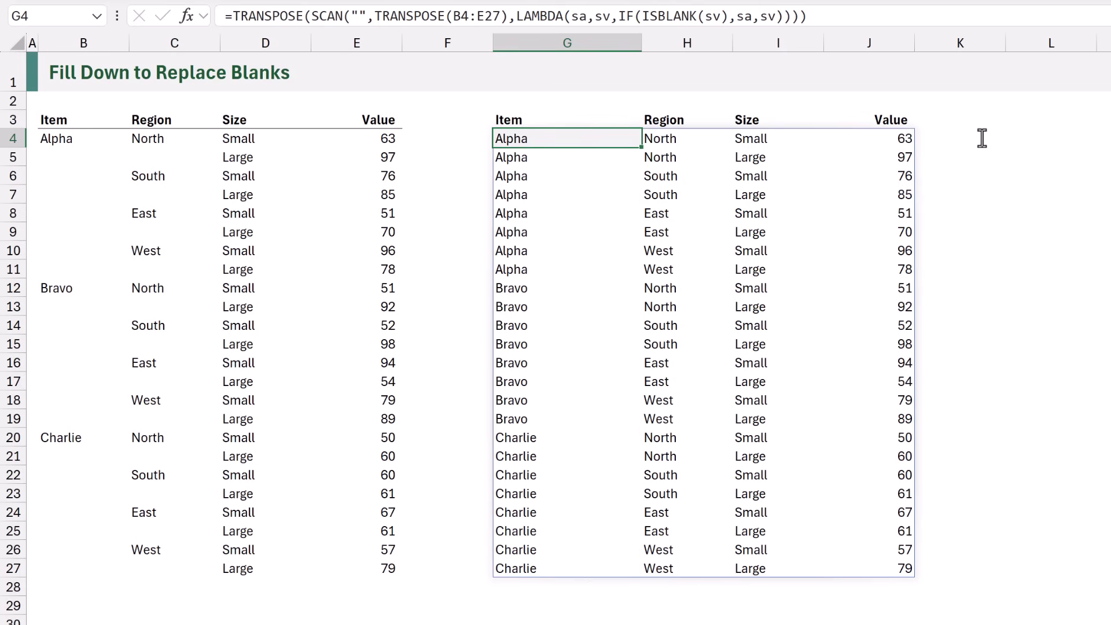
Clear the first Region value in C4 and select H4:H5 to check the formula's output.
click(162, 139)
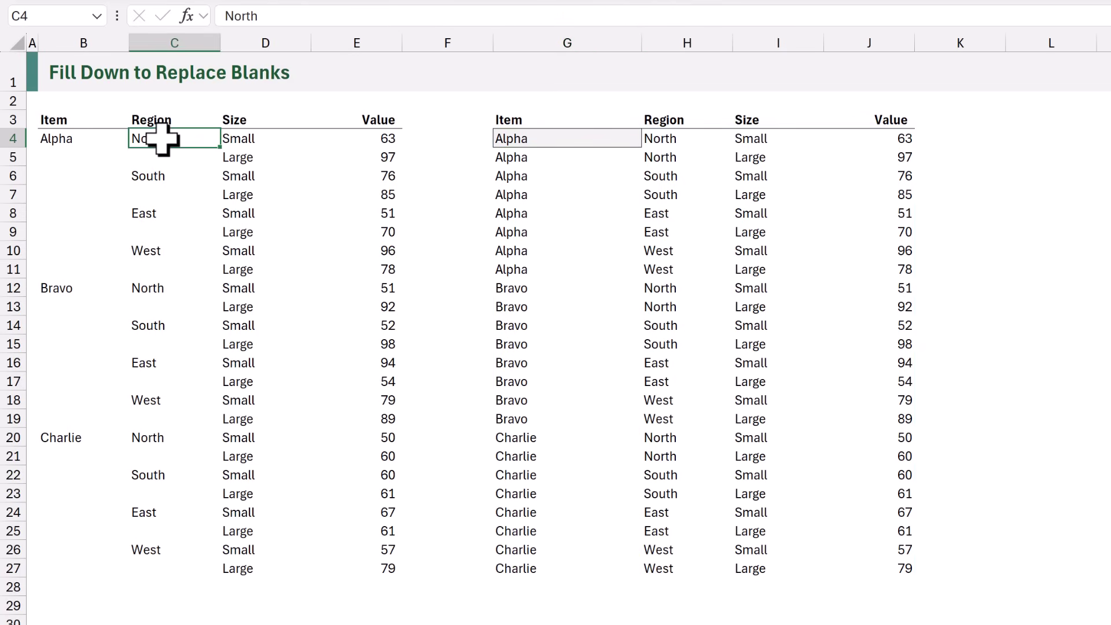
key(Delete)
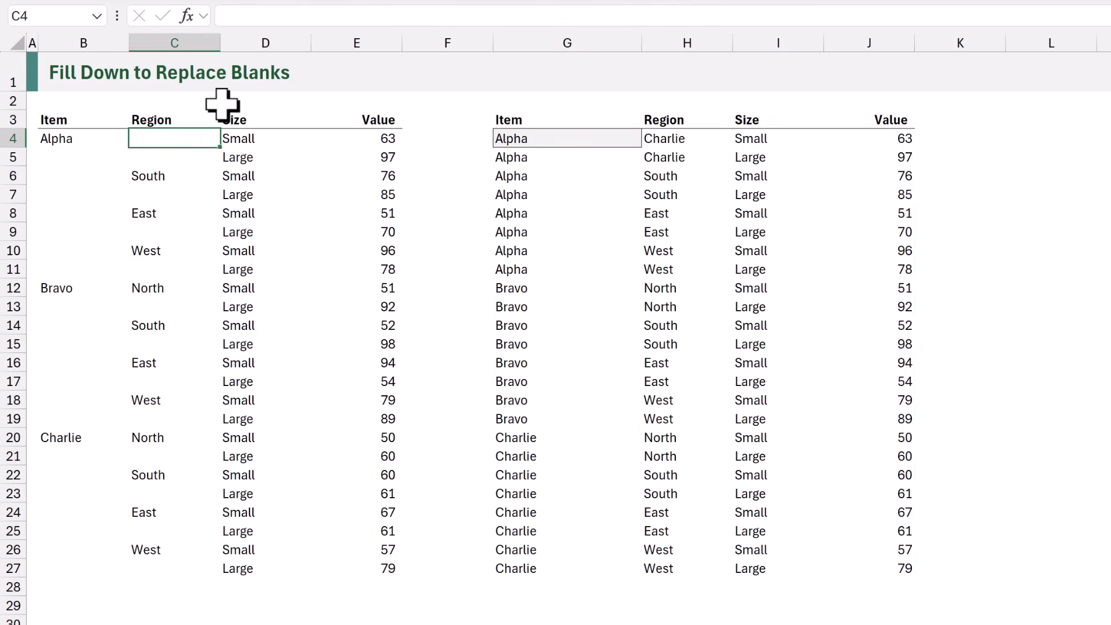
drag(691, 142, 690, 150)
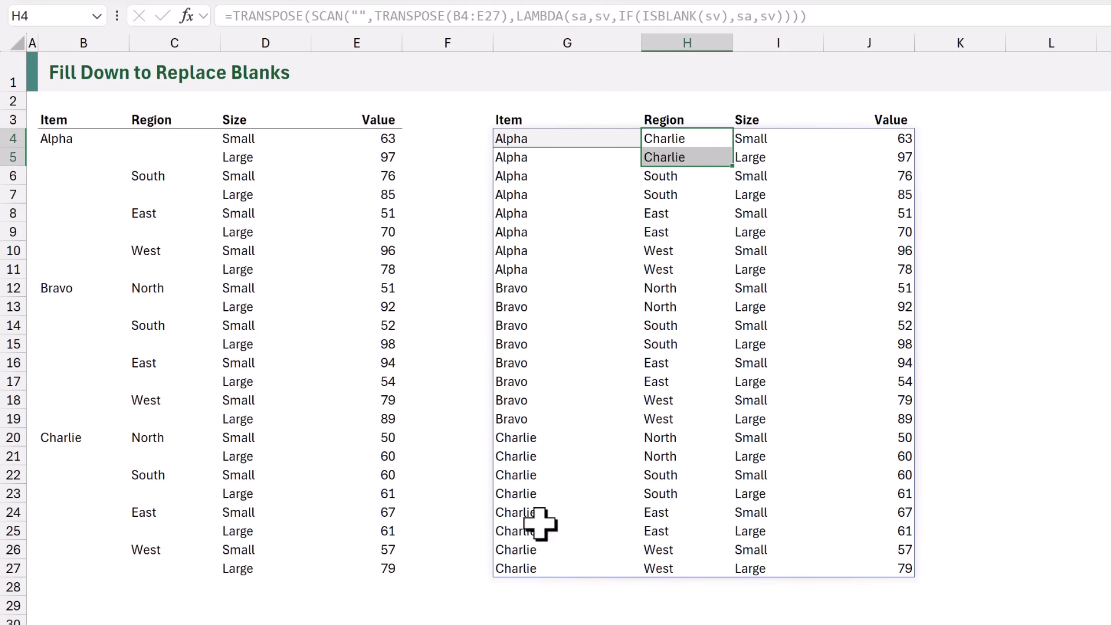
text(Charlie Charlie)
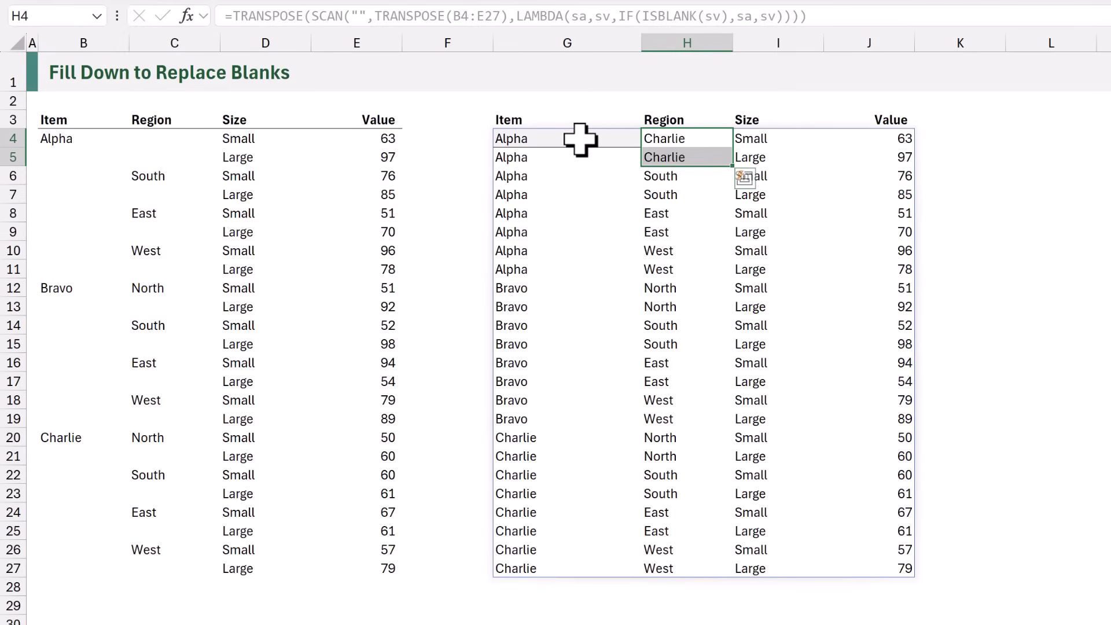
Remove both TRANSPOSE functions from the G4 formula, leaving SCAN working directly on B4:E27.
double_click(580, 139)
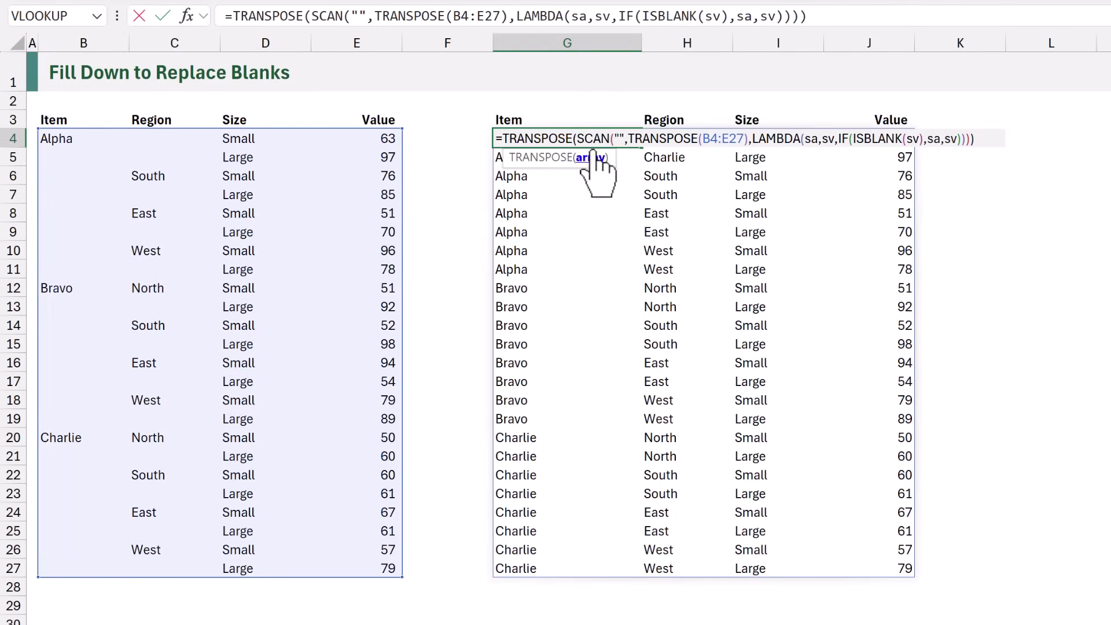
drag(574, 139, 502, 140)
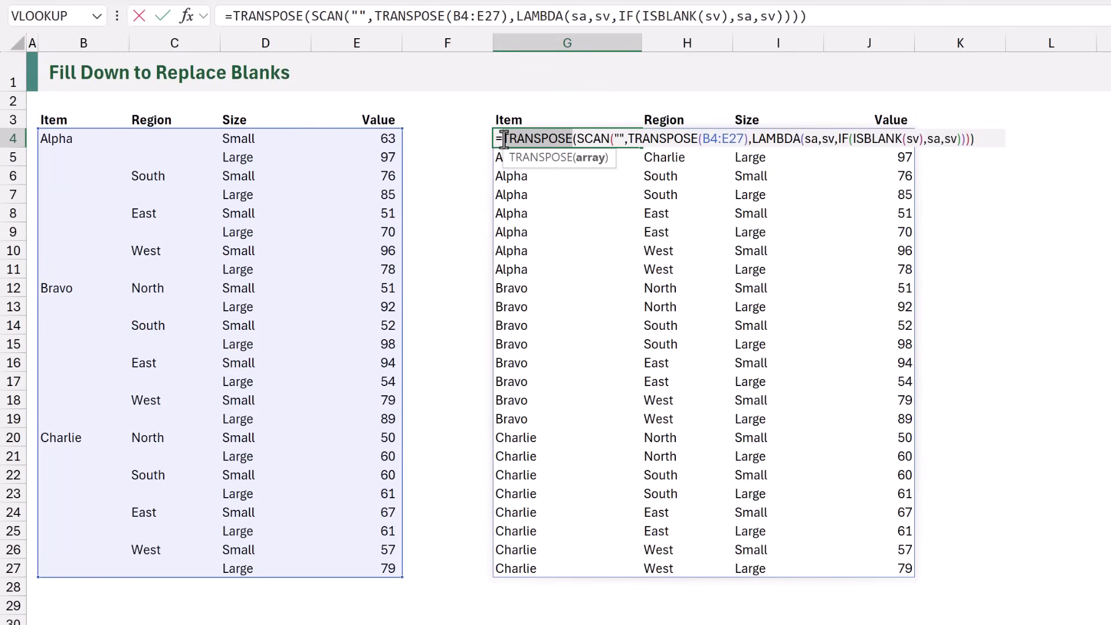
key(BackSpace)
key(Delete)
click(903, 139)
key(BackSpace)
drag(631, 140, 555, 139)
key(BackSpace)
click(600, 139)
key(BackSpace)
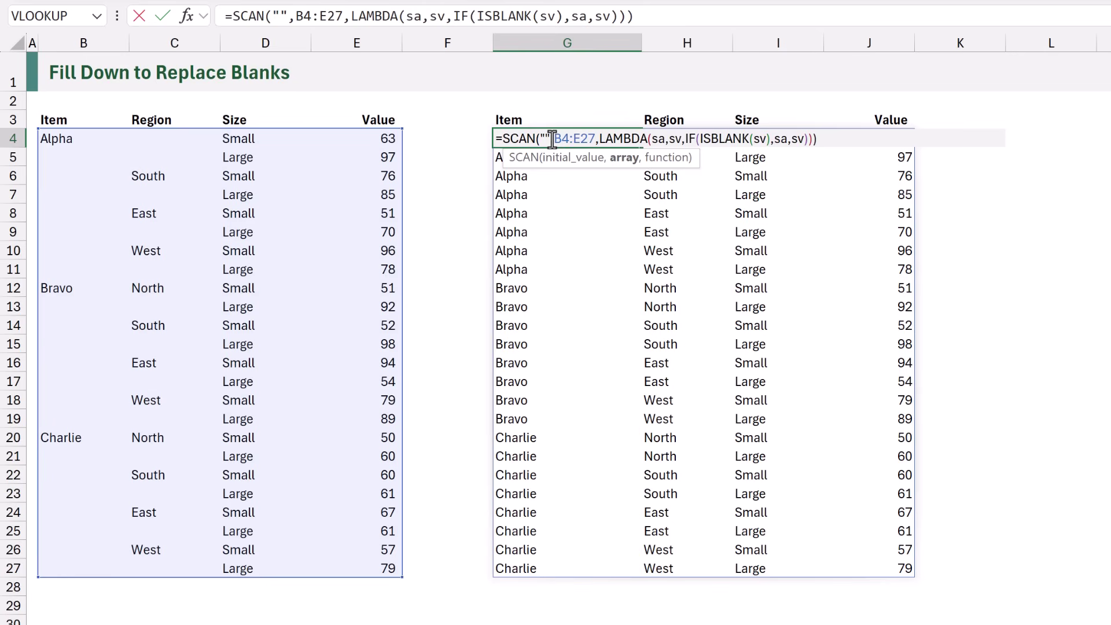
Wrap B4:E27 in G4's SCAN formula in CHOOSECOLS with column number 1 and enter the formula.
click(552, 140)
text(CHOOSECO)
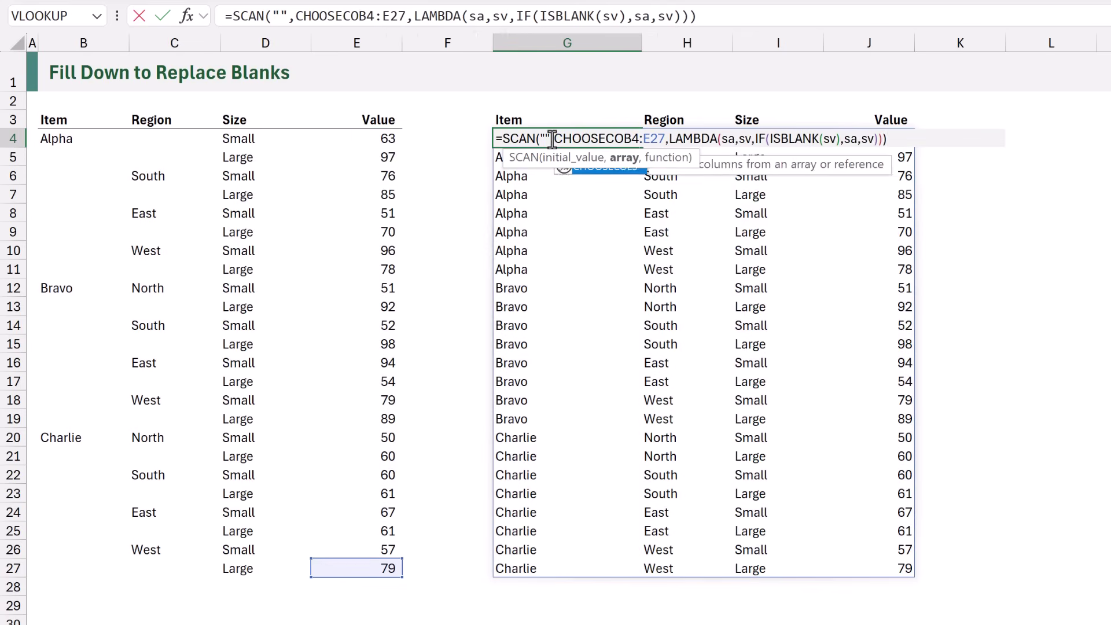
key(Tab)
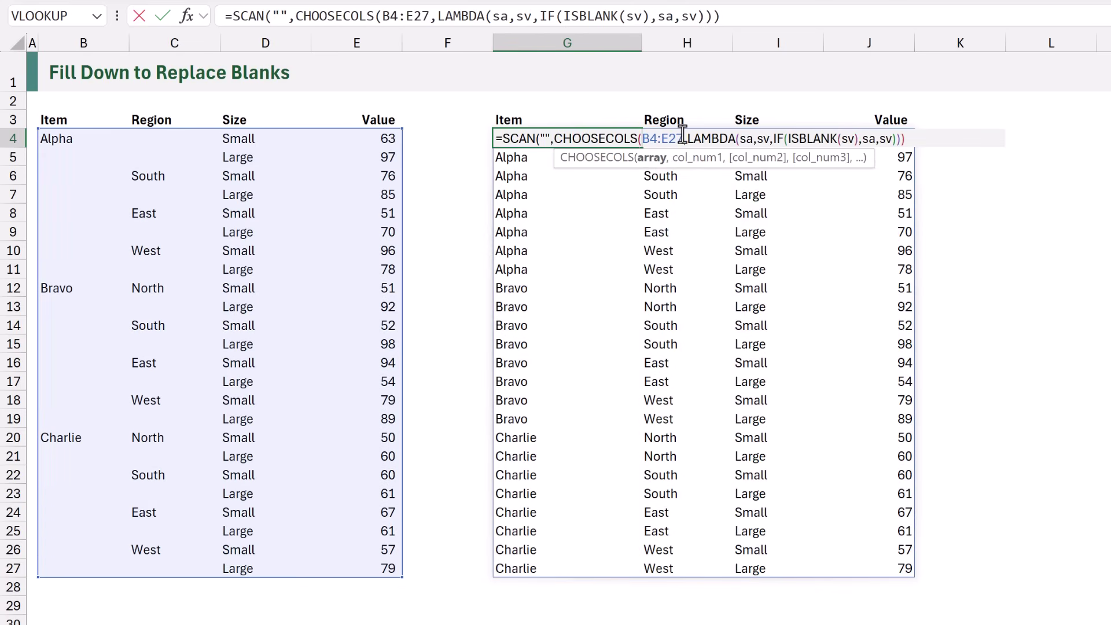
key(Right)
key(Right)
key(Right)
key(Right)
key(Right)
key(Right)
key(Right)
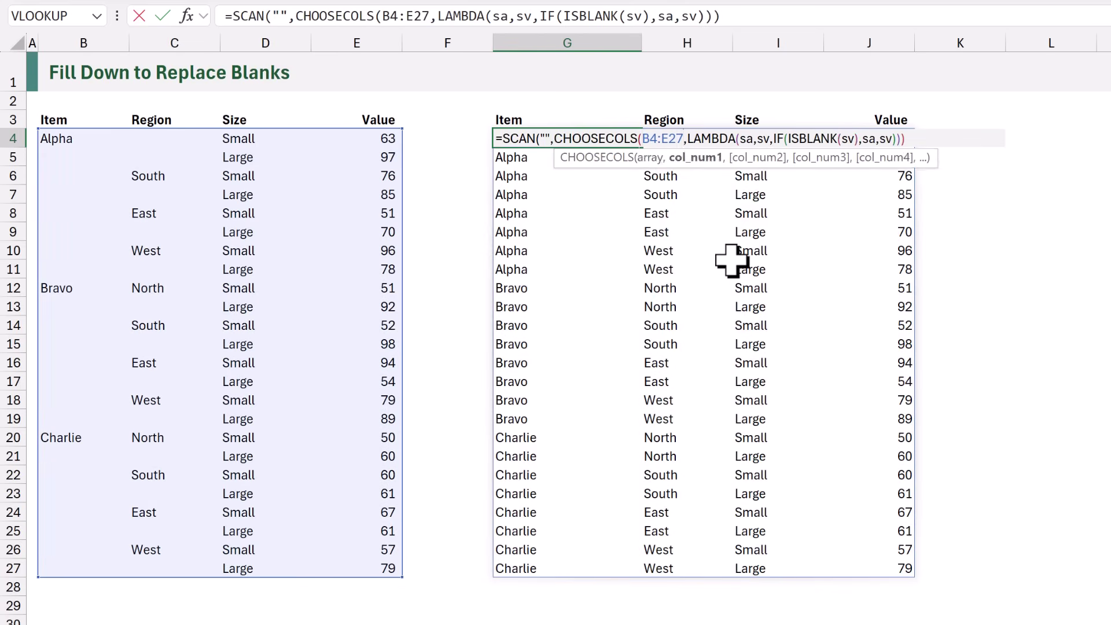
text(1,)
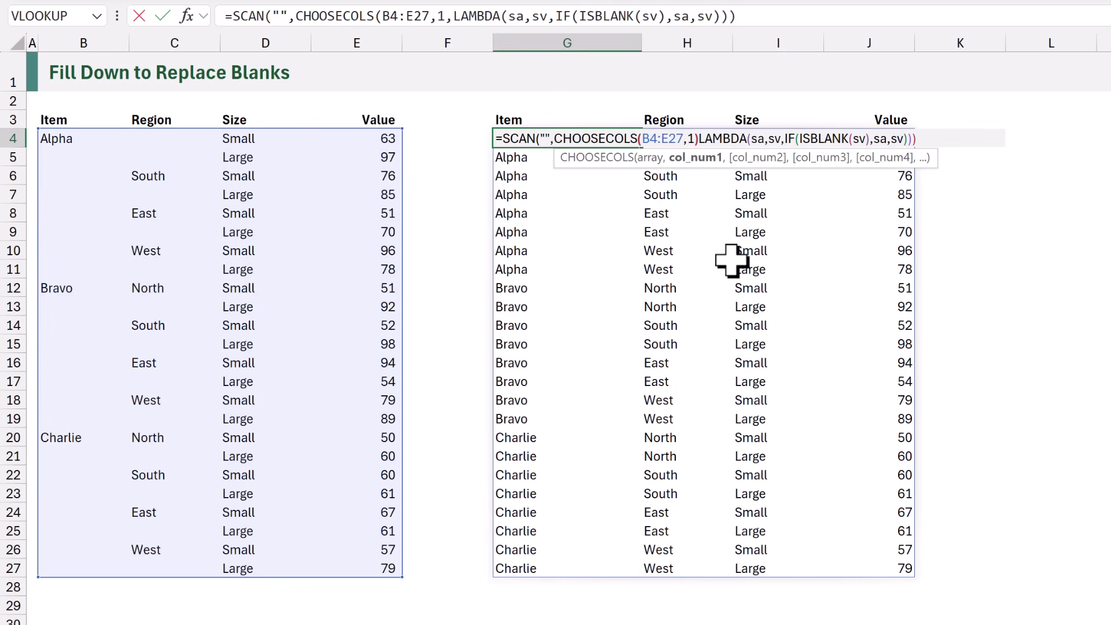
text(,)
key(Return)
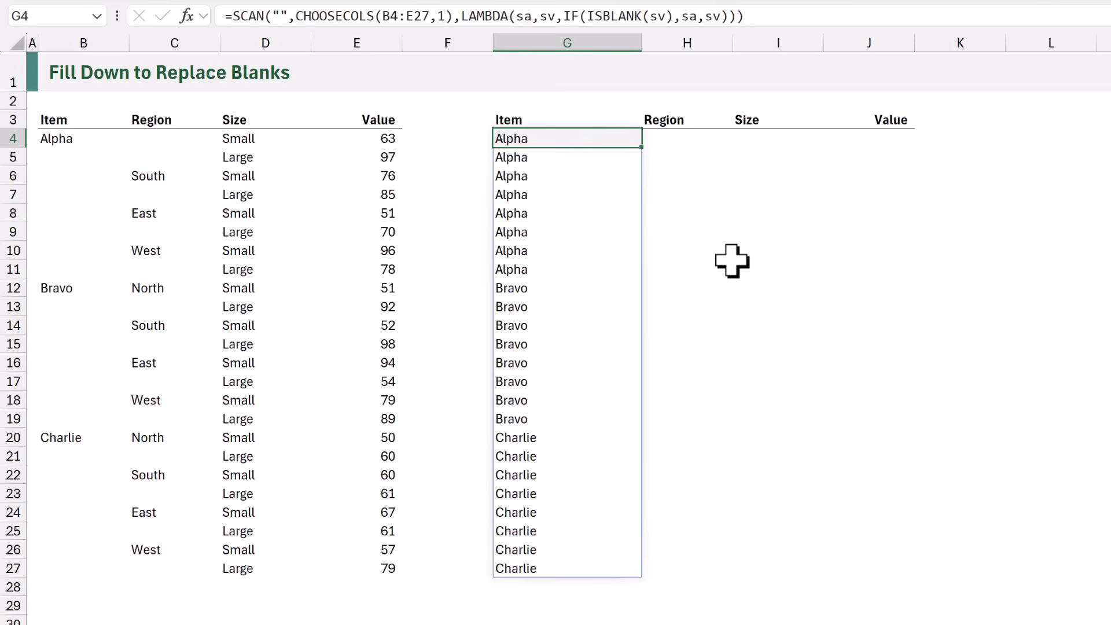
Open the SCAN formula in G4 for editing.
double_click(615, 141)
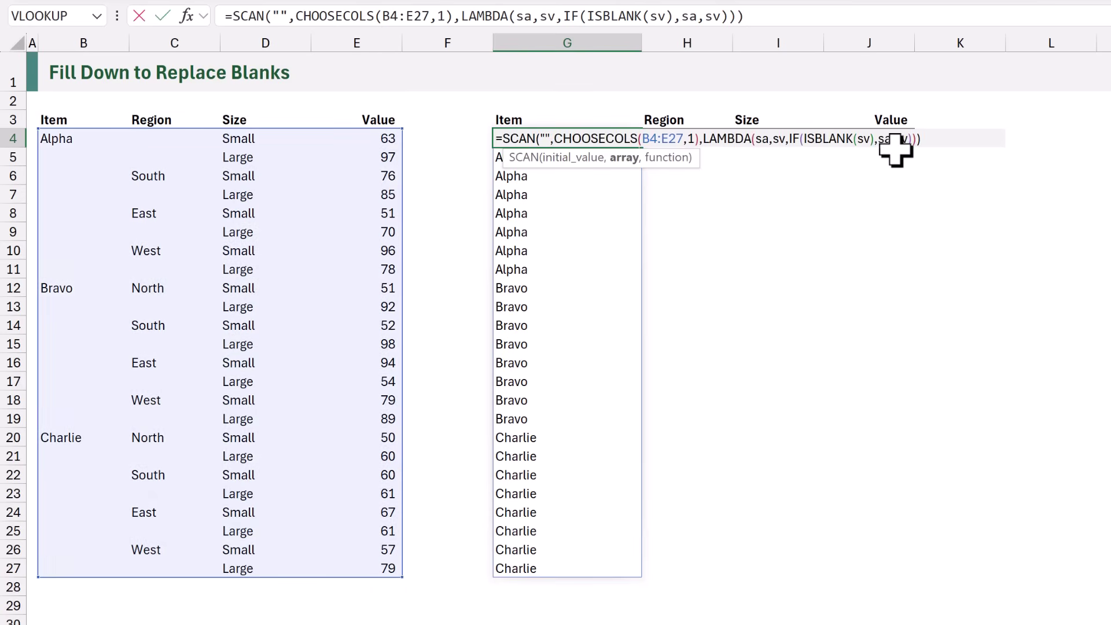
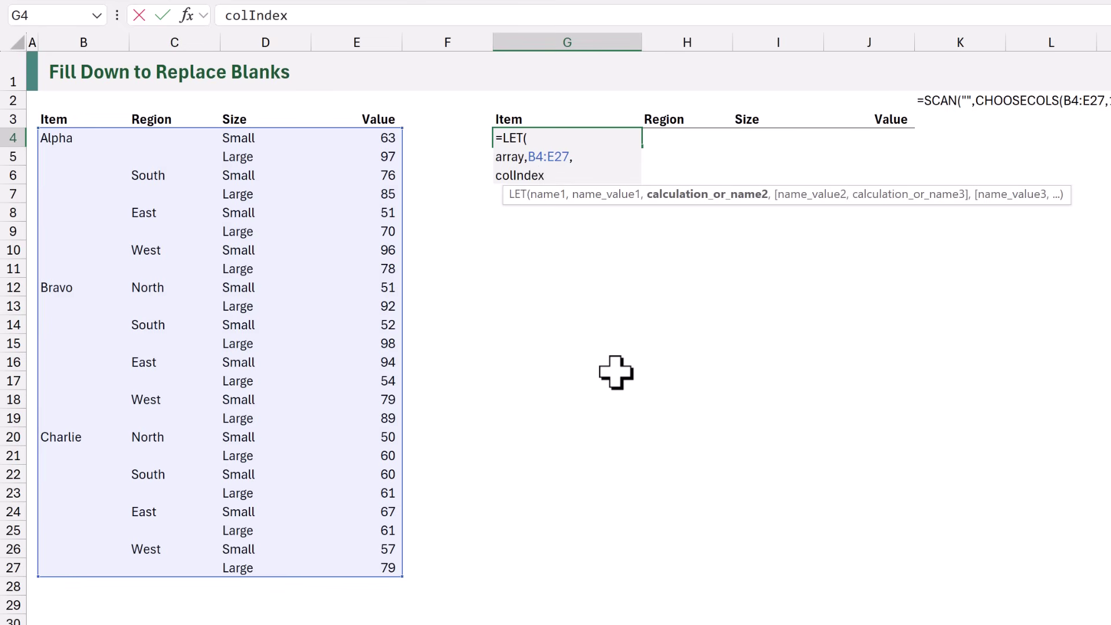
Define colIndex as SEQUENCE(COLUMNS(array)) in G4's LET formula and start a new line in it.
text(,S)
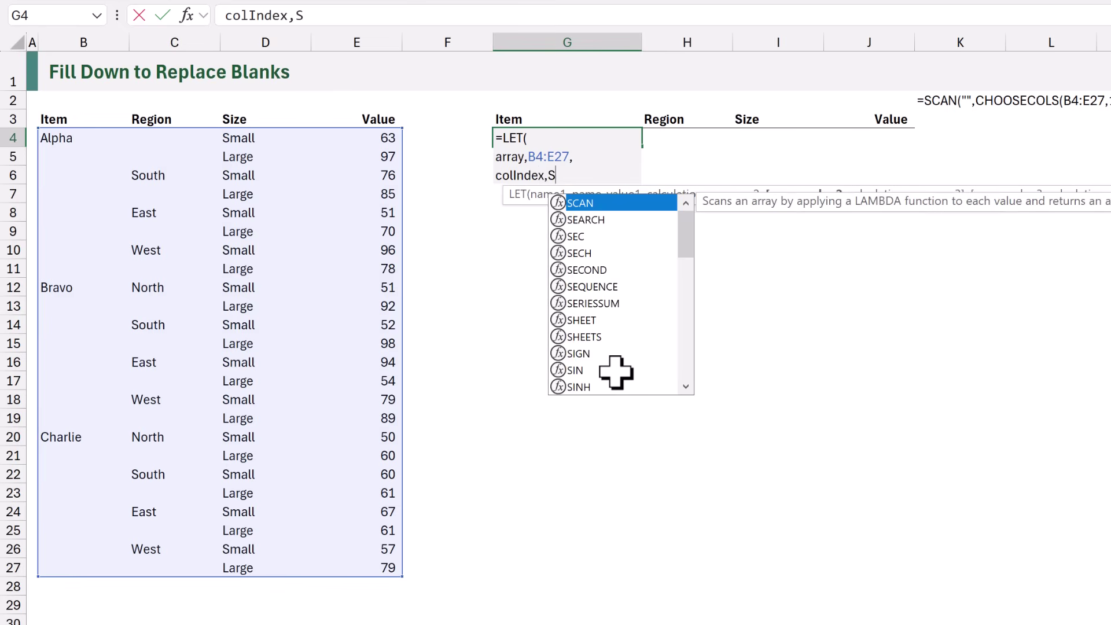
text(EQUENCE()
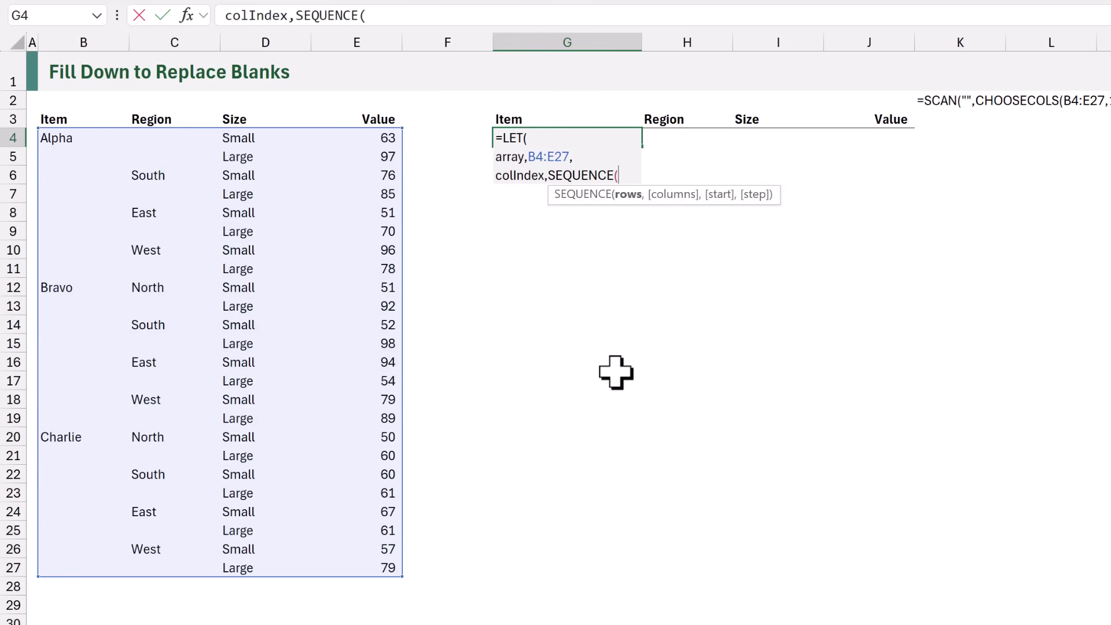
text(COL)
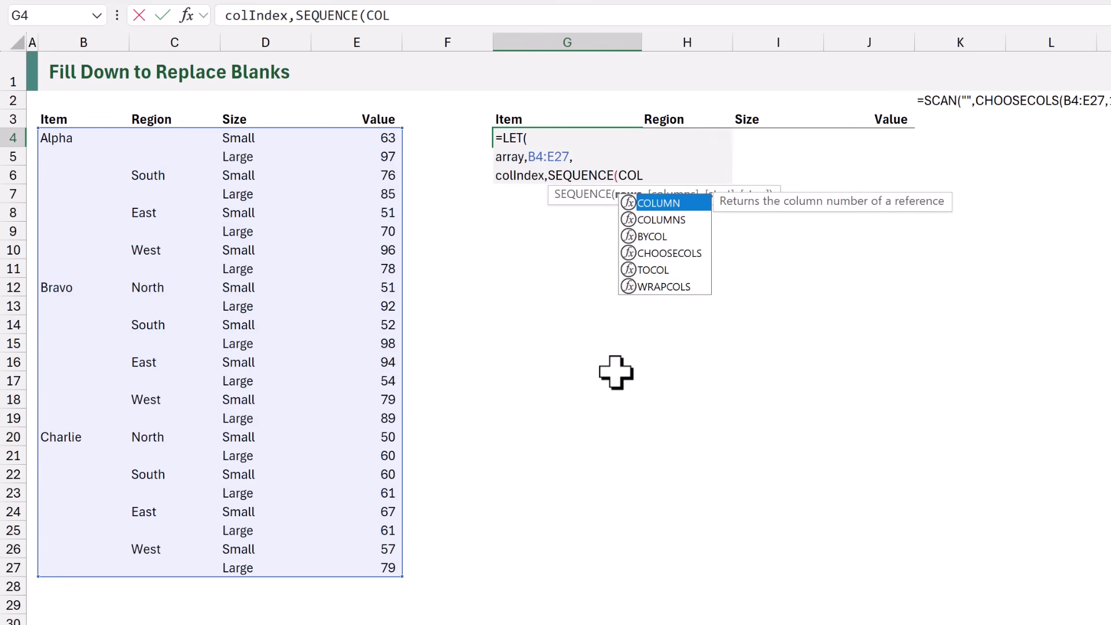
text(UMNS(arr)
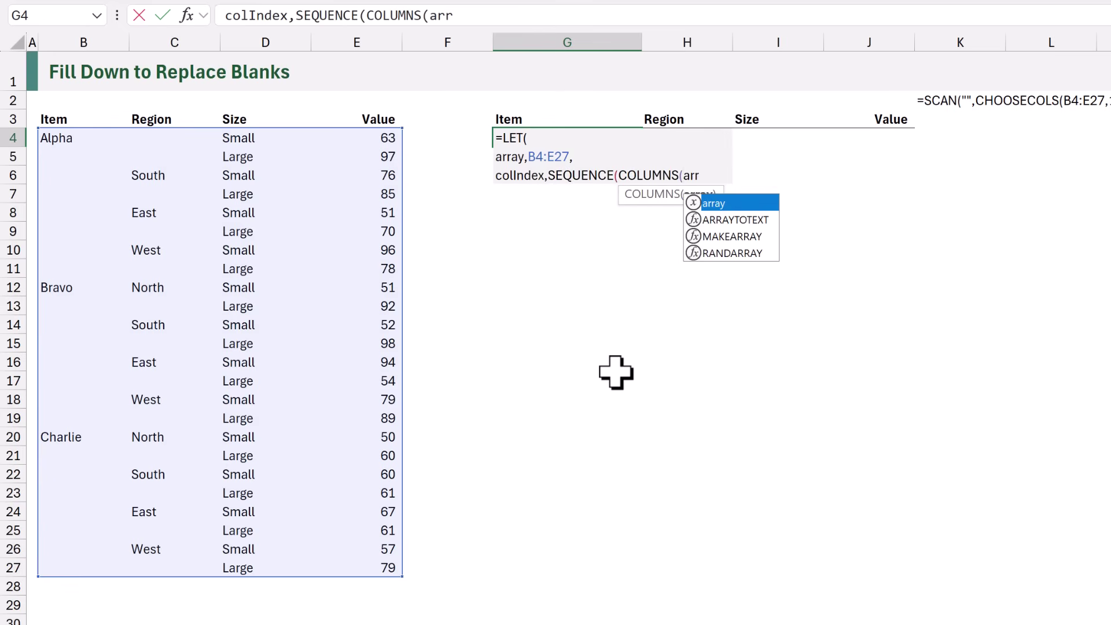
text(ay)))
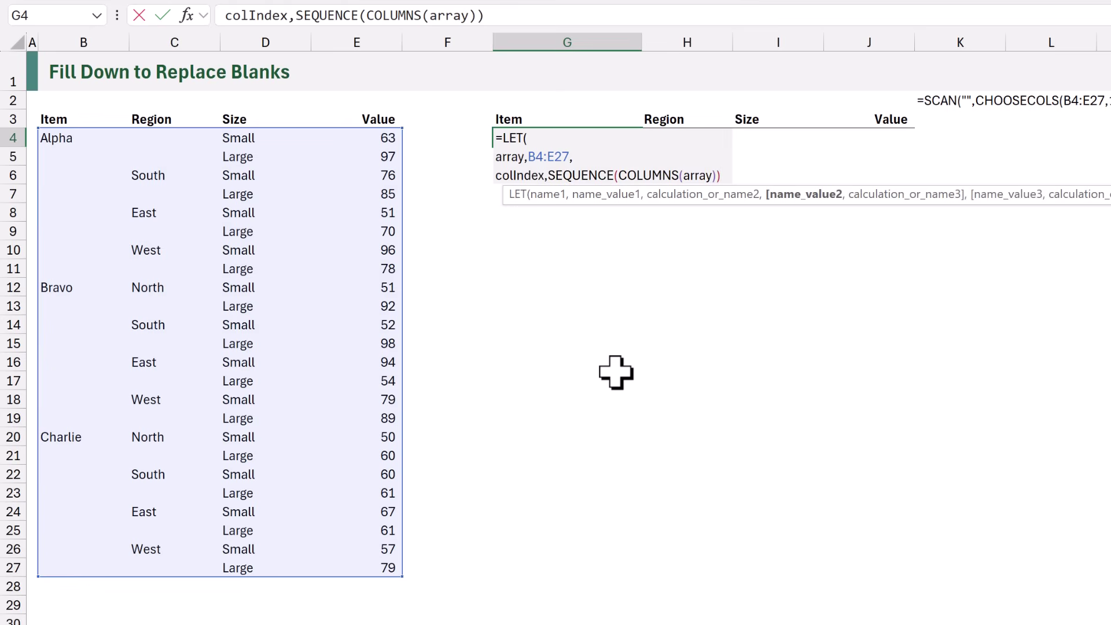
text(,)
key(alt+Return)
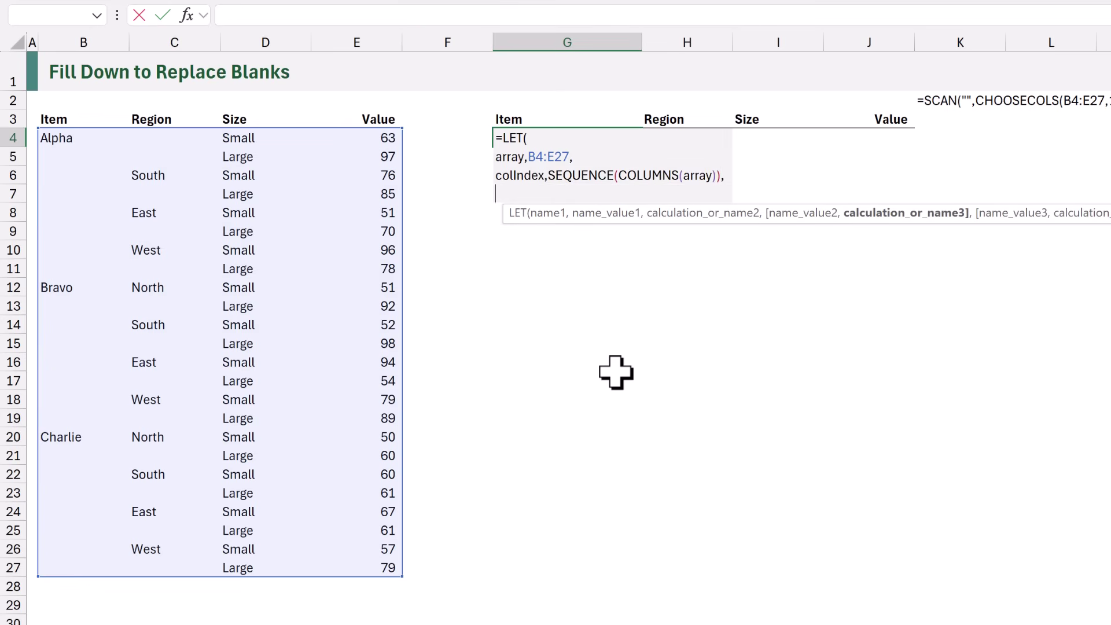
Use colIndex as the final calculation of G4's LET formula and enter it to test the column numbers.
text(c)
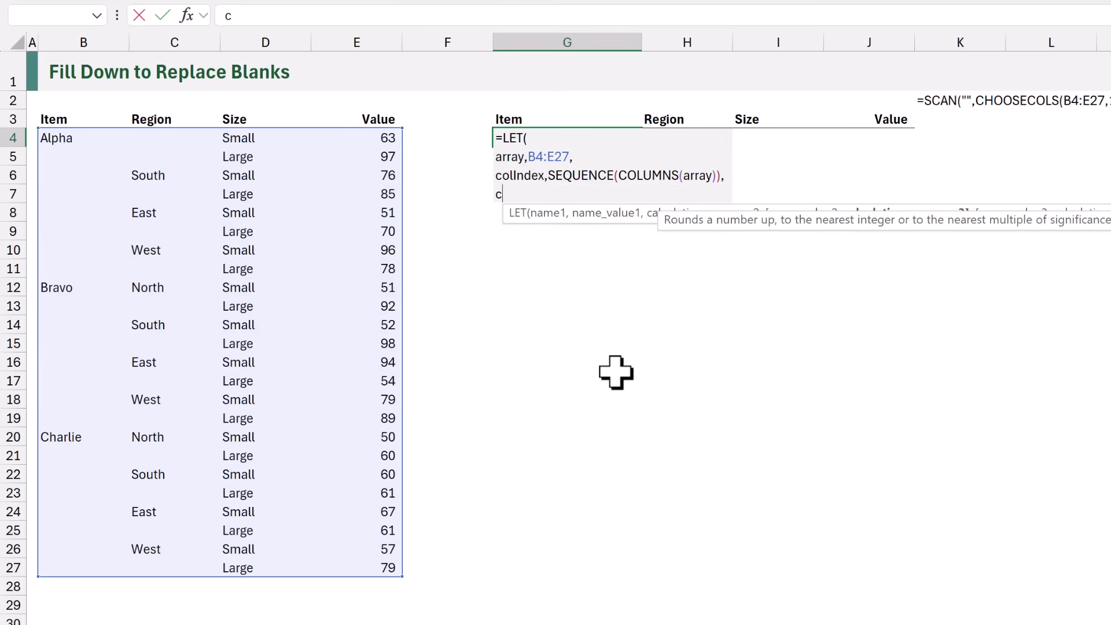
text(oll)
key(Tab)
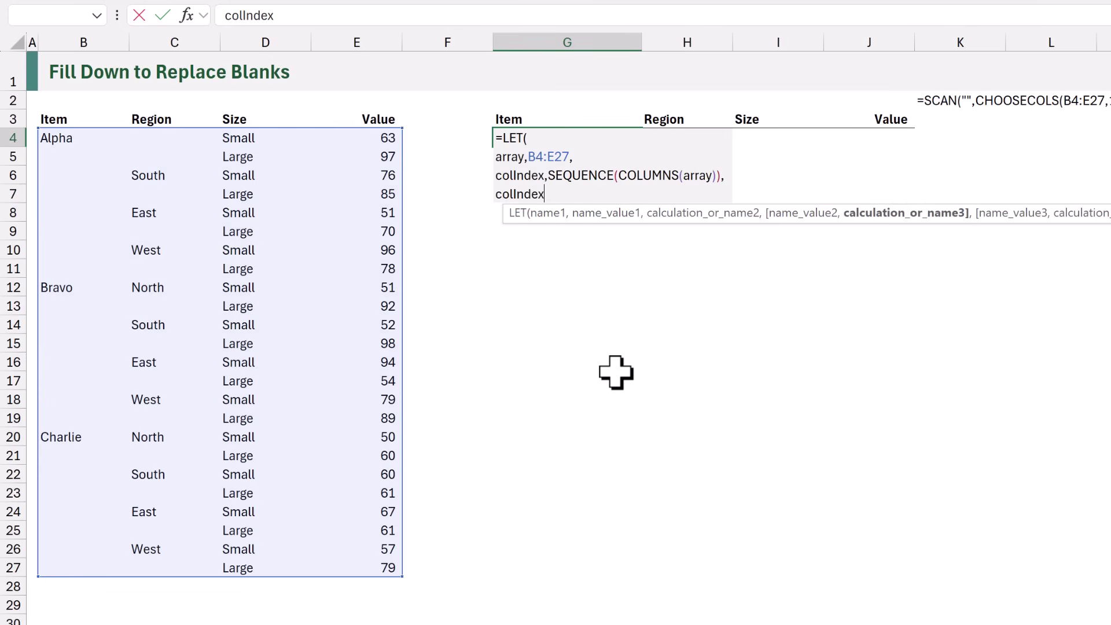
text())
key(ctrl+Return)
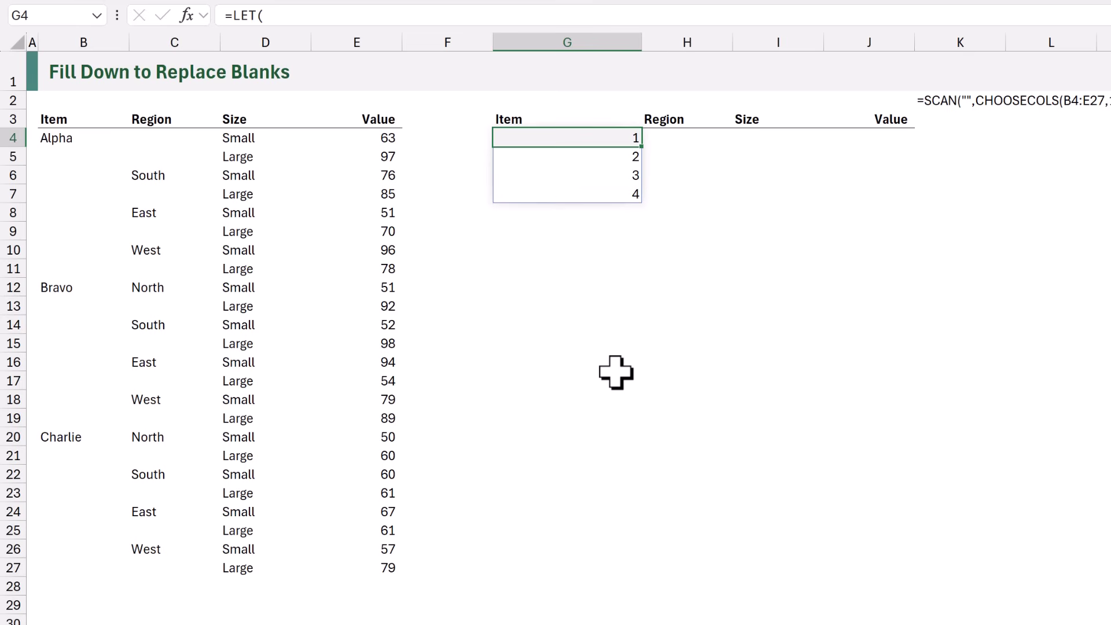
Reopen the G4 formula and remove the final colIndex calculation with its closing parenthesis.
key(F2)
key(BackSpace)
key(BackSpace)
key(BackSpace)
key(BackSpace)
key(BackSpace)
key(BackSpace)
key(BackSpace)
key(BackSpace)
key(BackSpace)
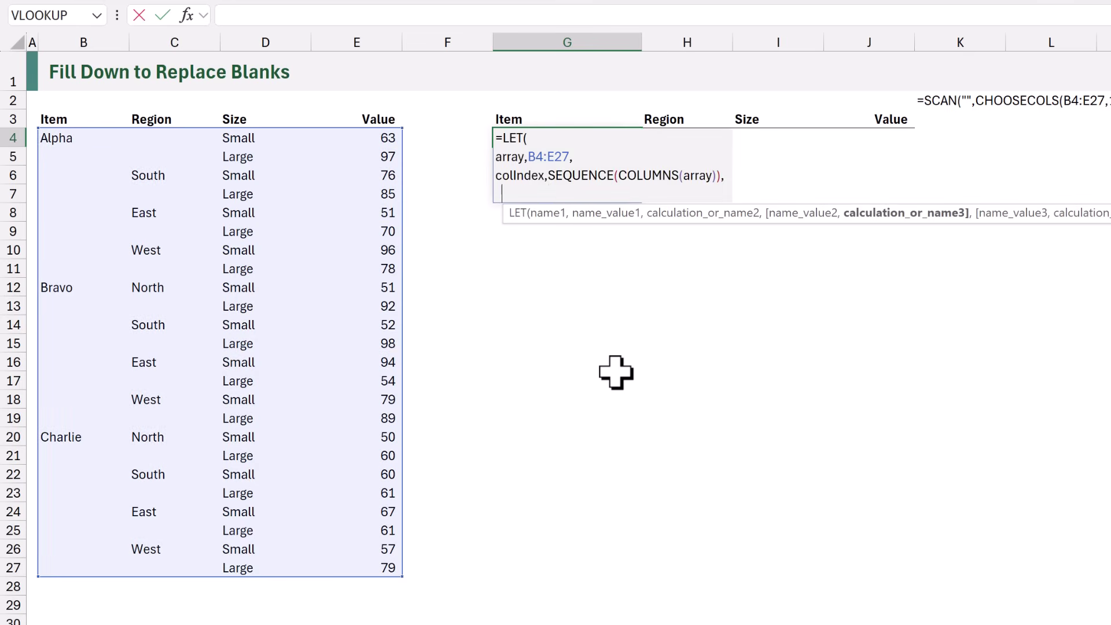
Add a stack variable to the LET using REDUCE with initial value "", array colIndex and a LAMBDA with parameters ra and rv.
text(stack)
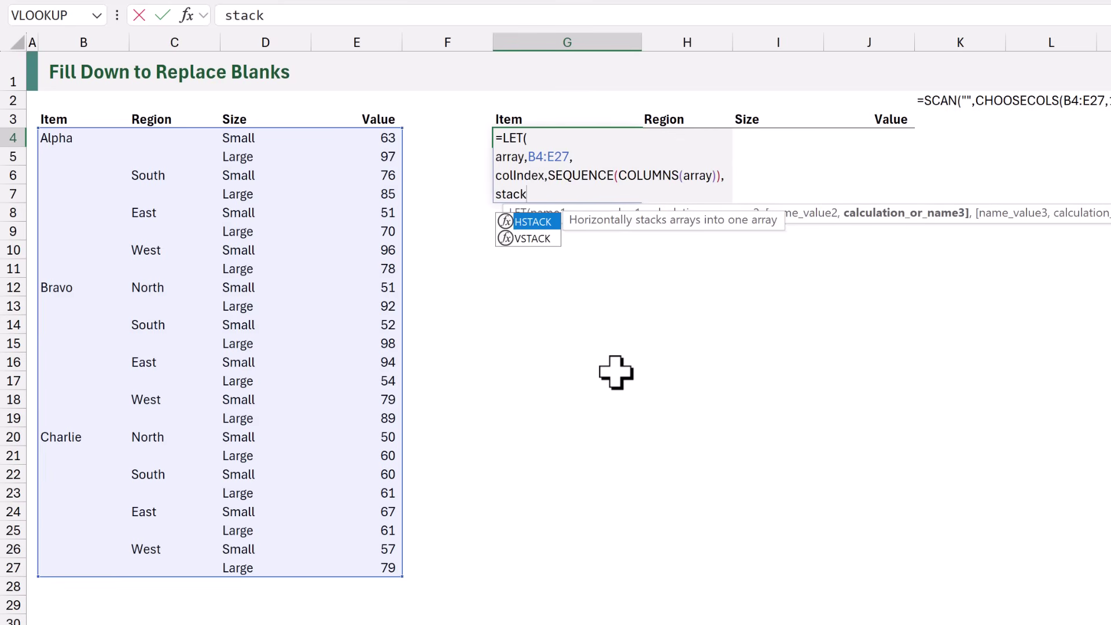
text(,R)
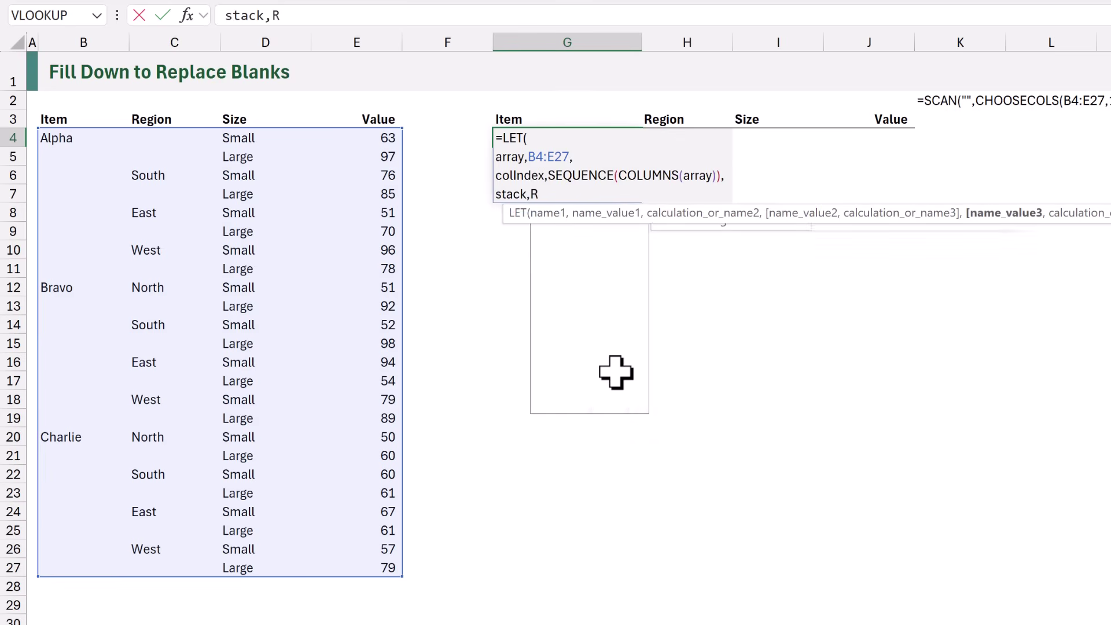
text(EDUCE()
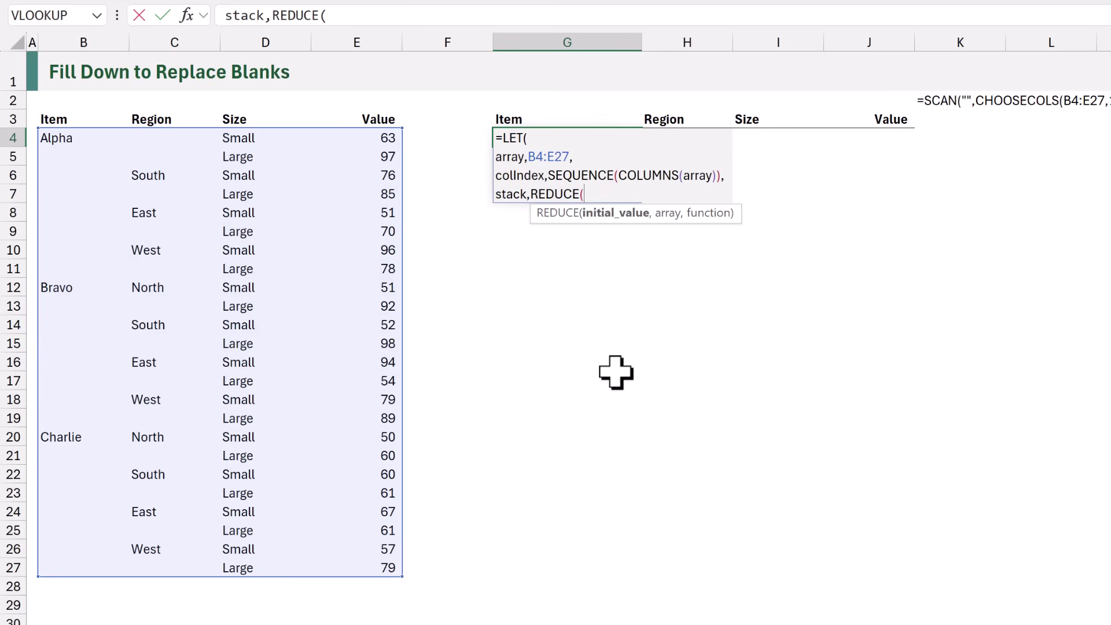
text("",)
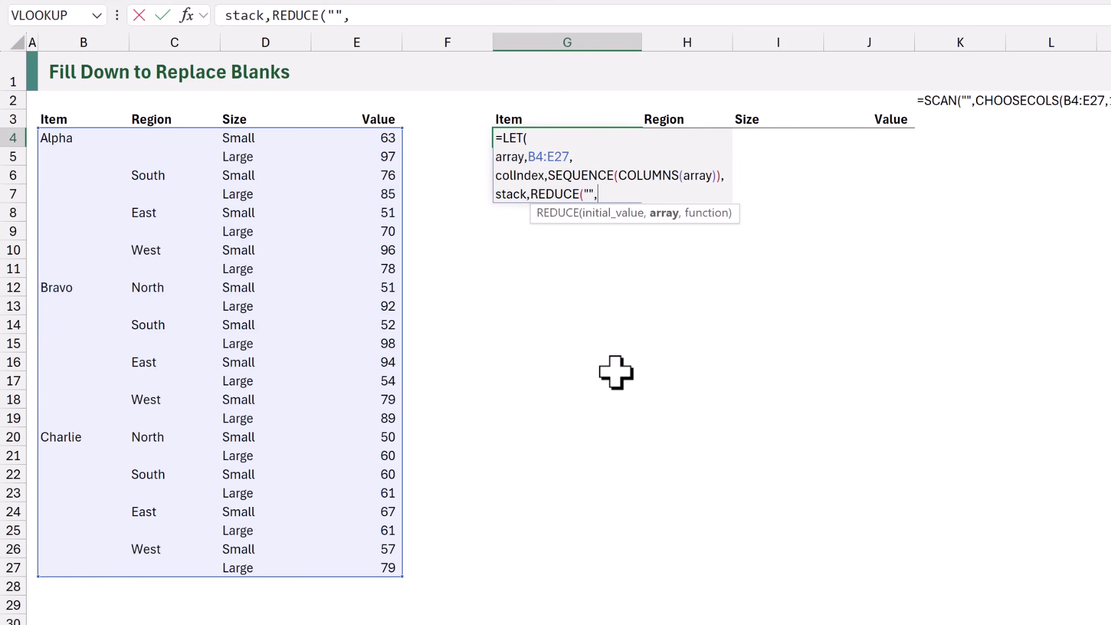
text(col)
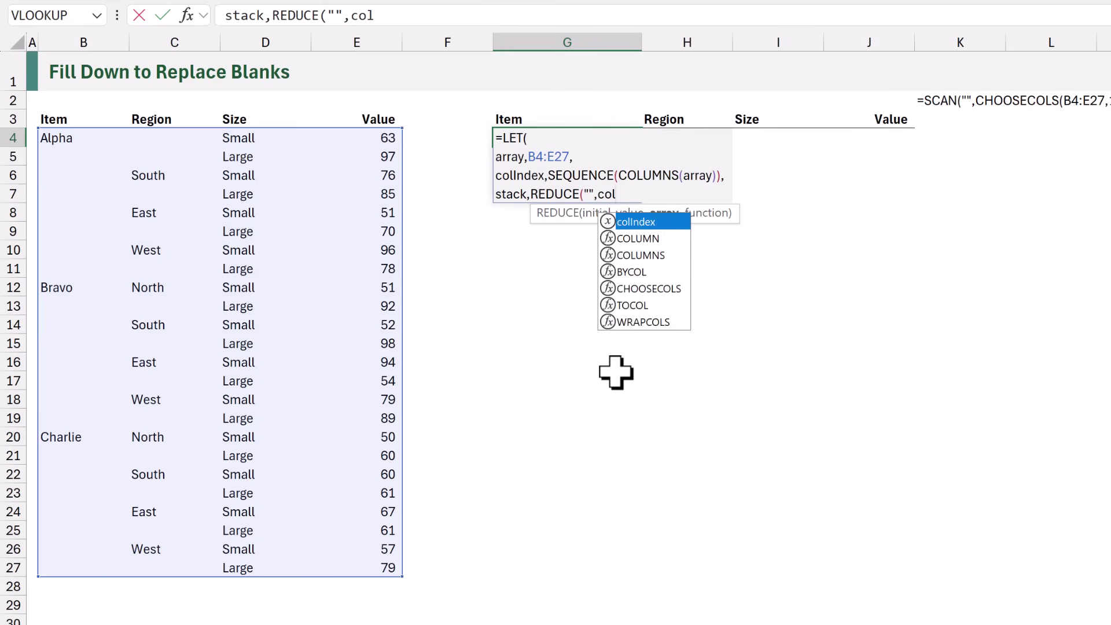
key(Tab)
text(,)
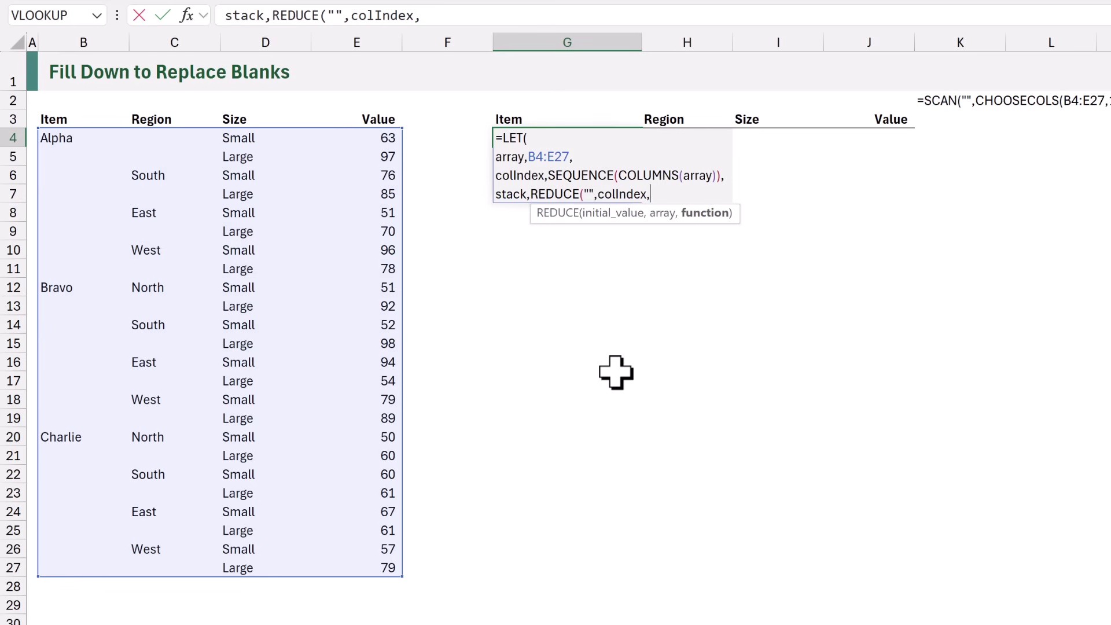
text(LAMBDA()
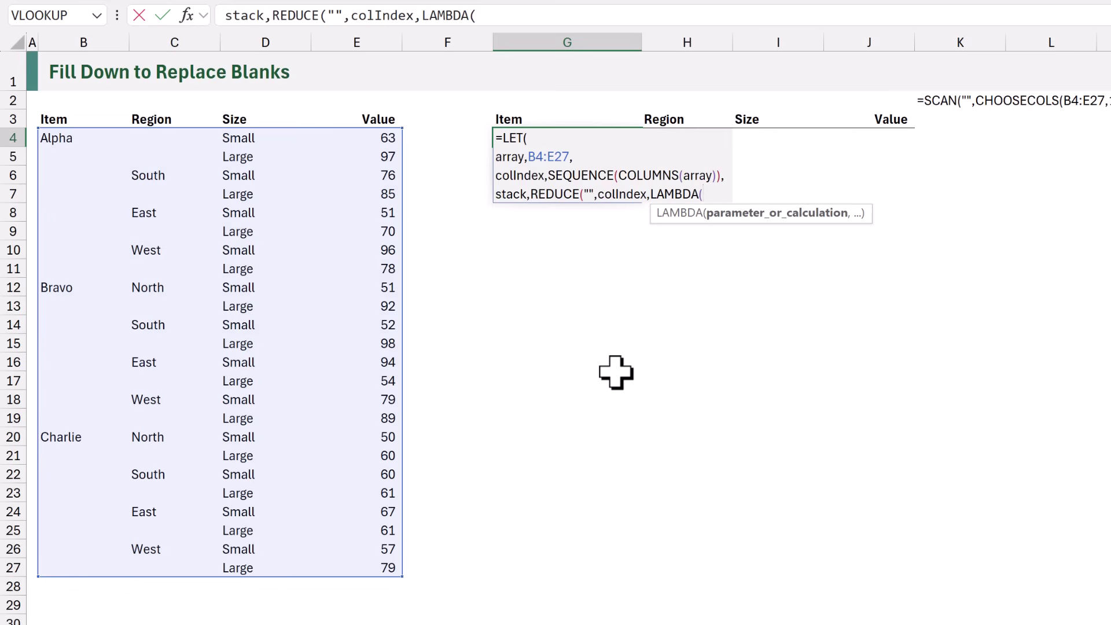
text(ra,rv)
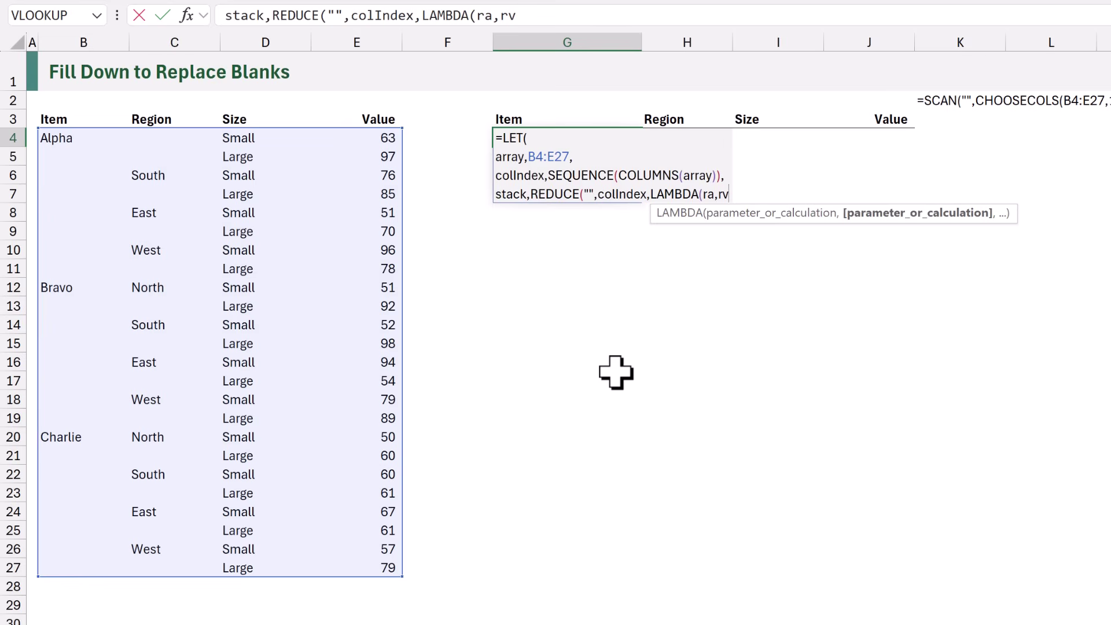
text(,)
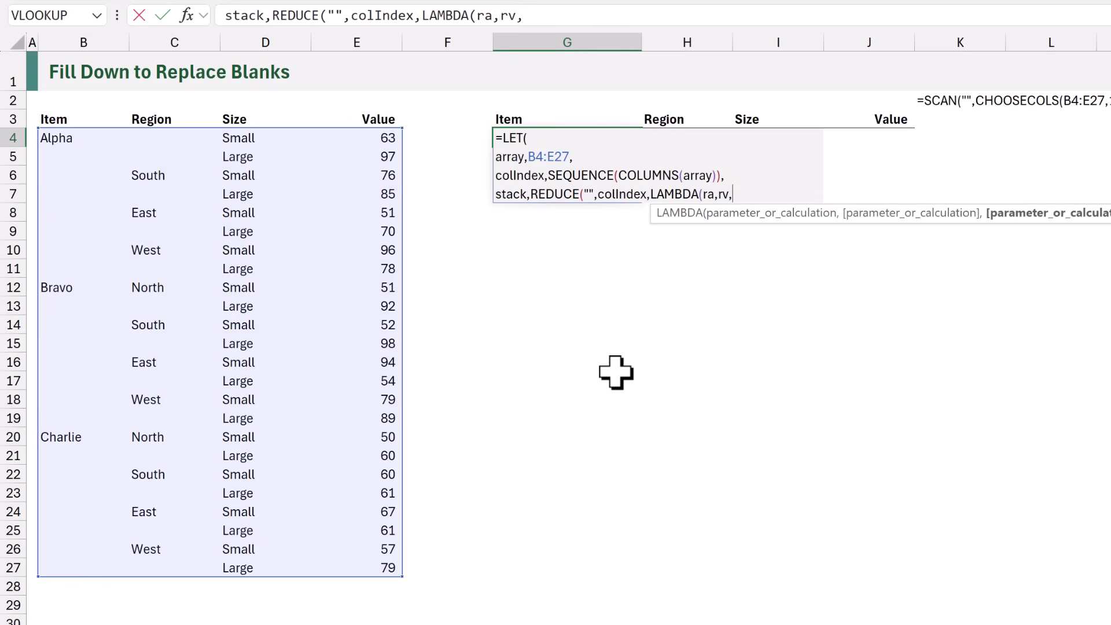
Complete the LAMBDA in G4's stack variable with HSTACK(ra,CHOOSECOLS(array,rv)) and close the REDUCE expression.
text(HSTACK()
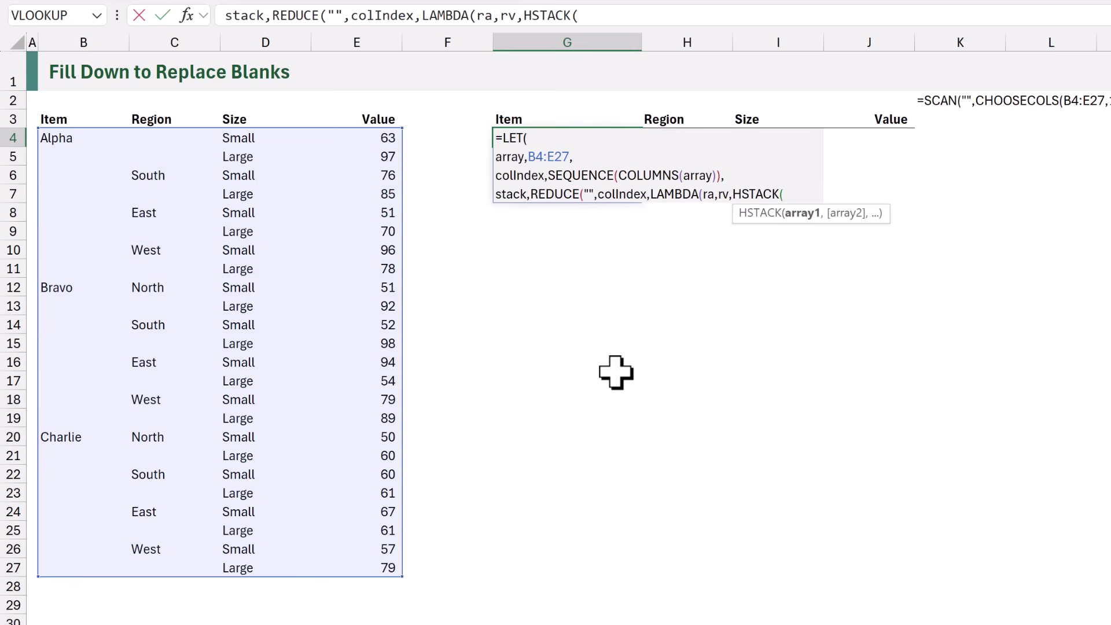
text(ra,)
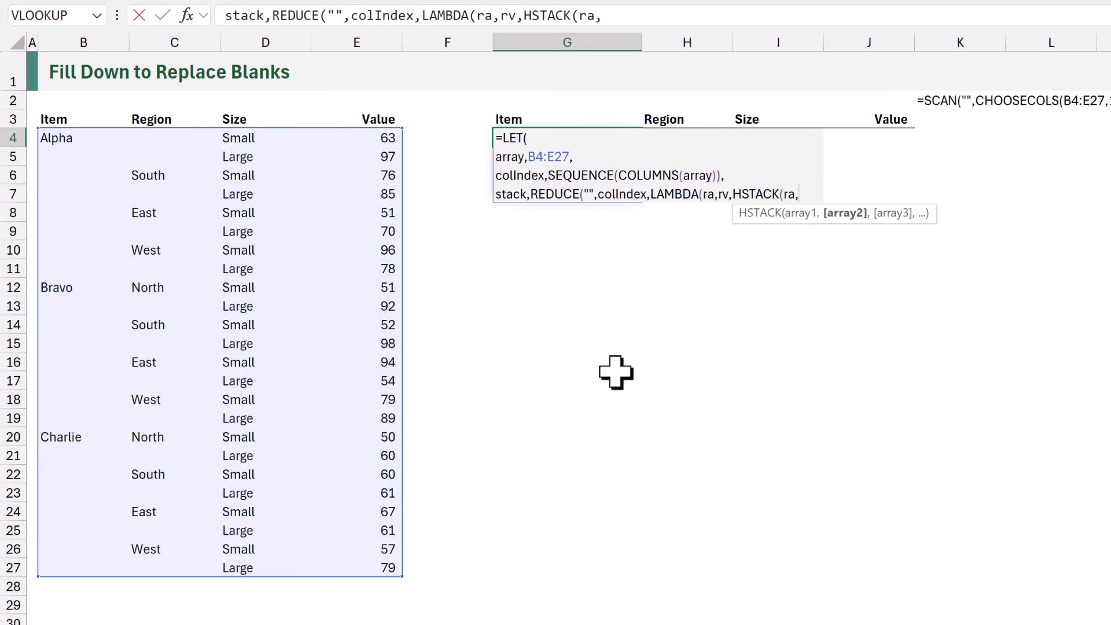
text(CH)
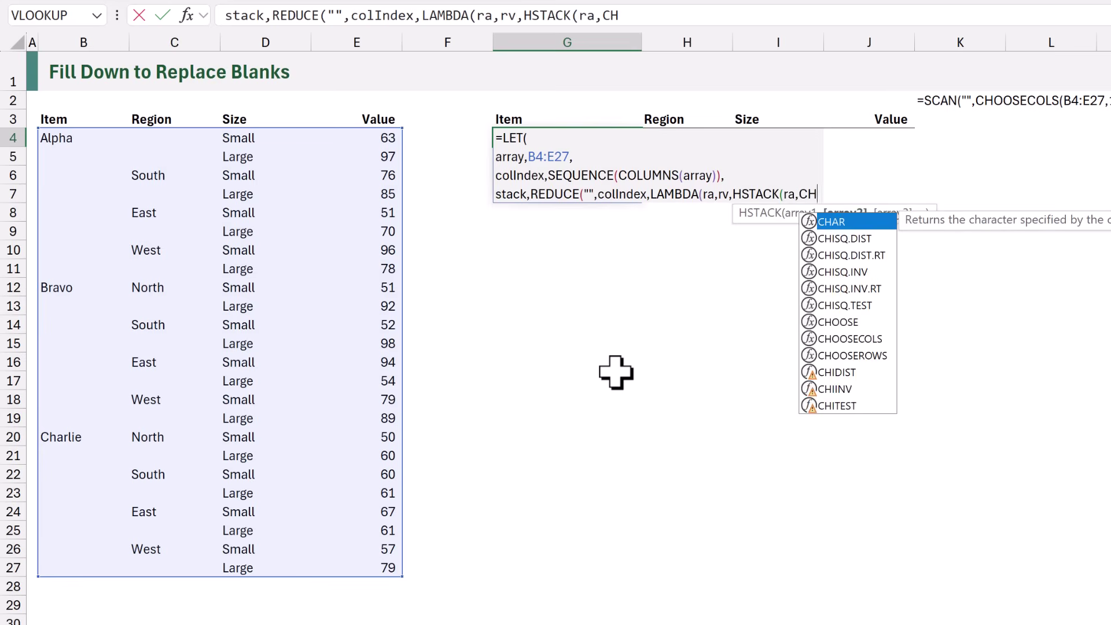
text(OOSECOLS()
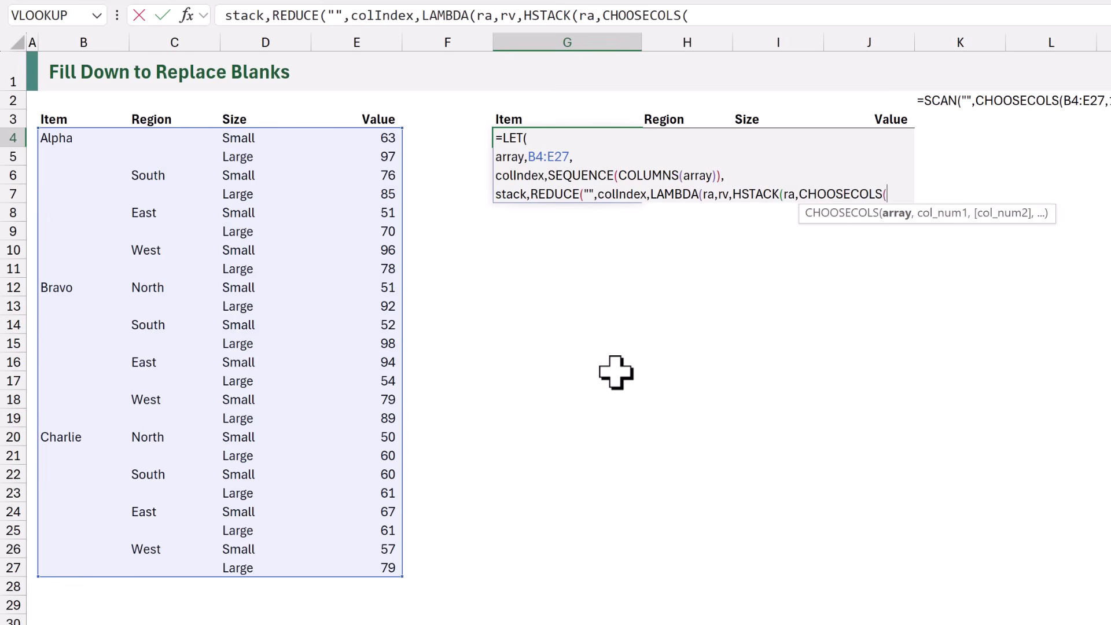
text(array,)
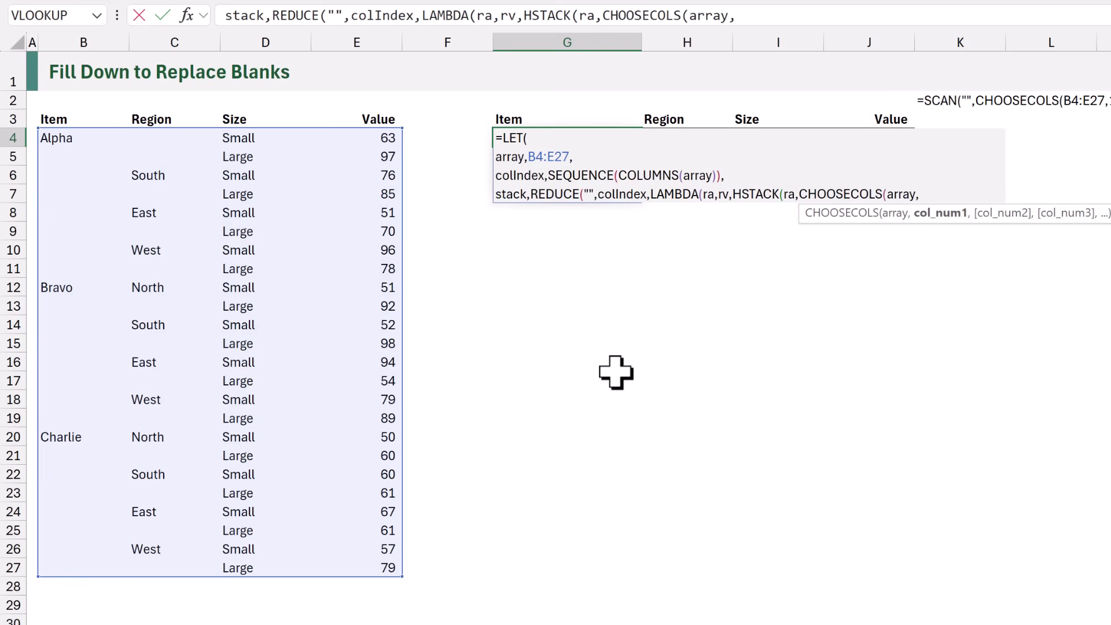
text(rv)
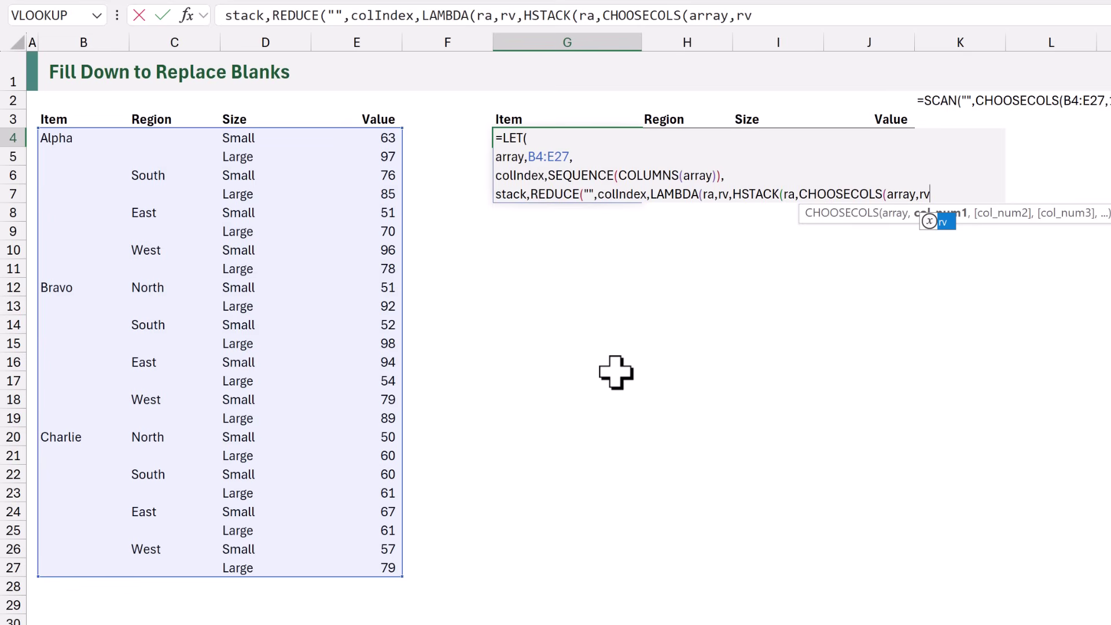
text())
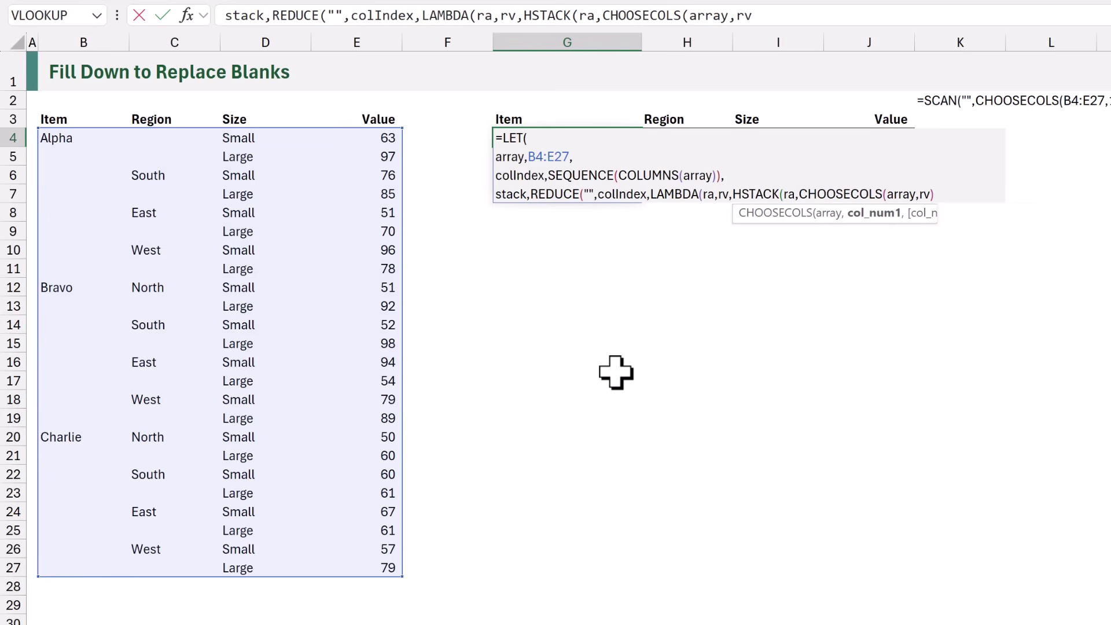
text())))
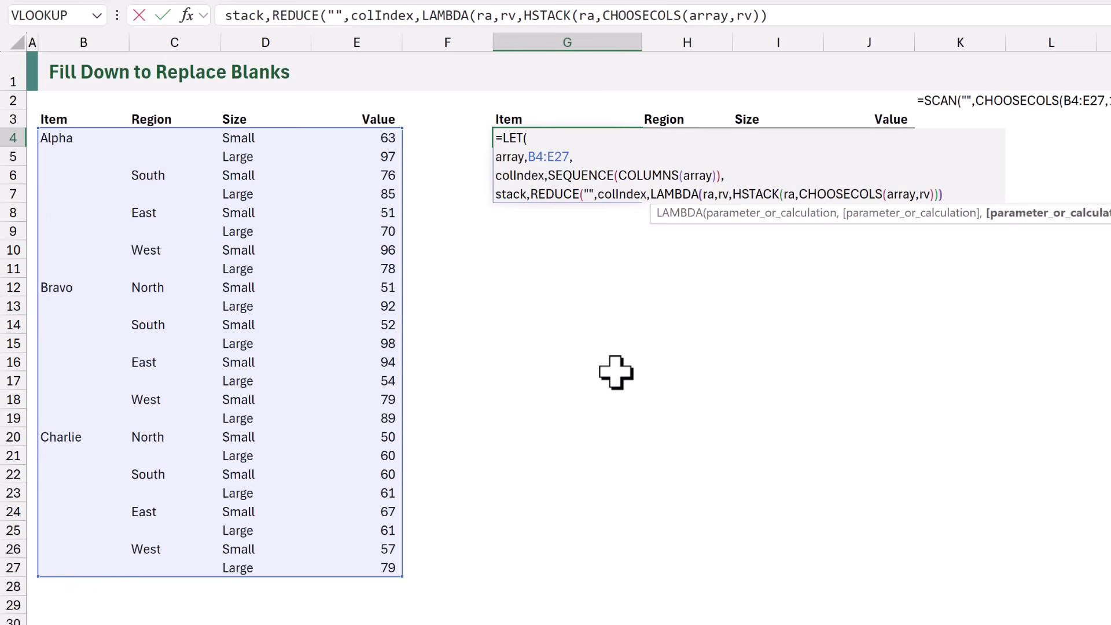
text(),)
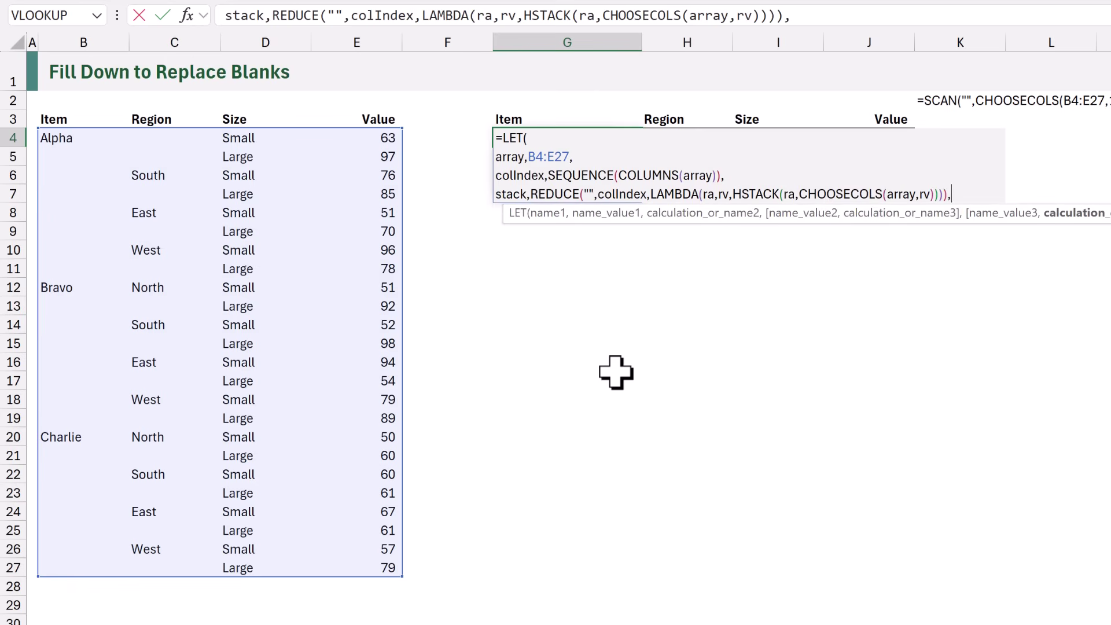
Return stack as the final calculation on a new line of G4's LET formula and enter it to test the stacked columns.
key(alt+Return)
text(stack))
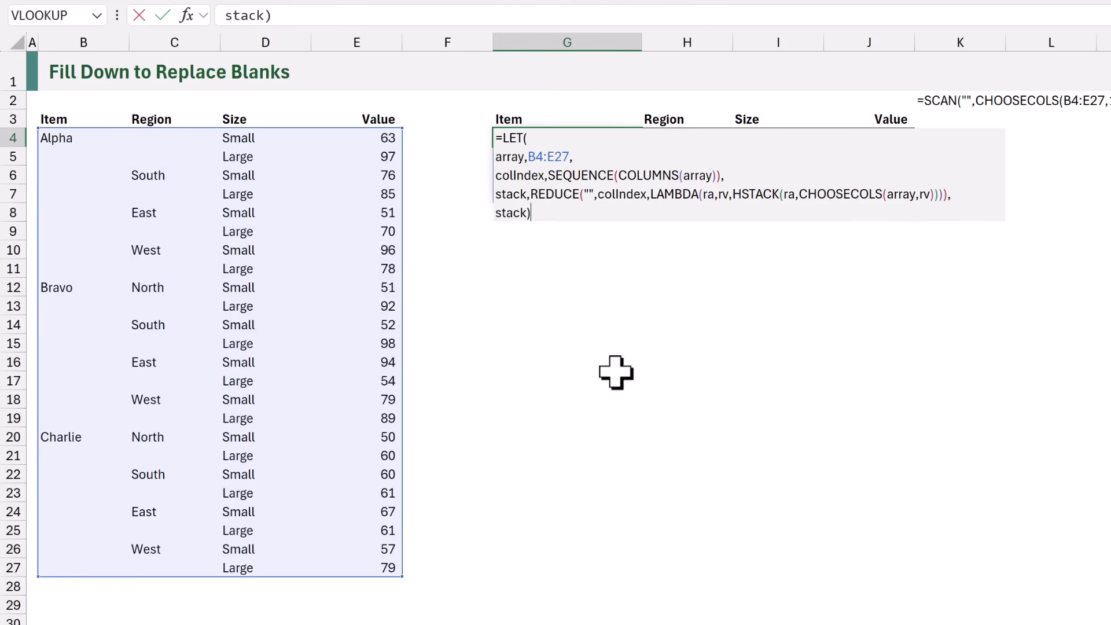
key(ctrl+Return)
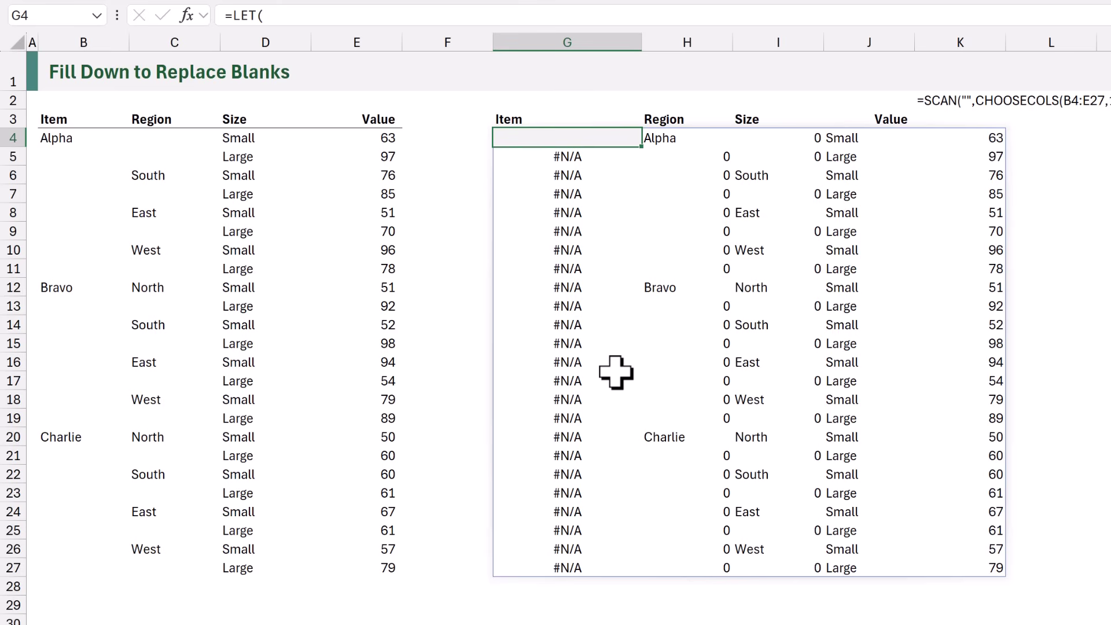
Reopen the G4 formula and replace the final stack calculation with a result variable defined as DROP(stack,,1).
key(F2)
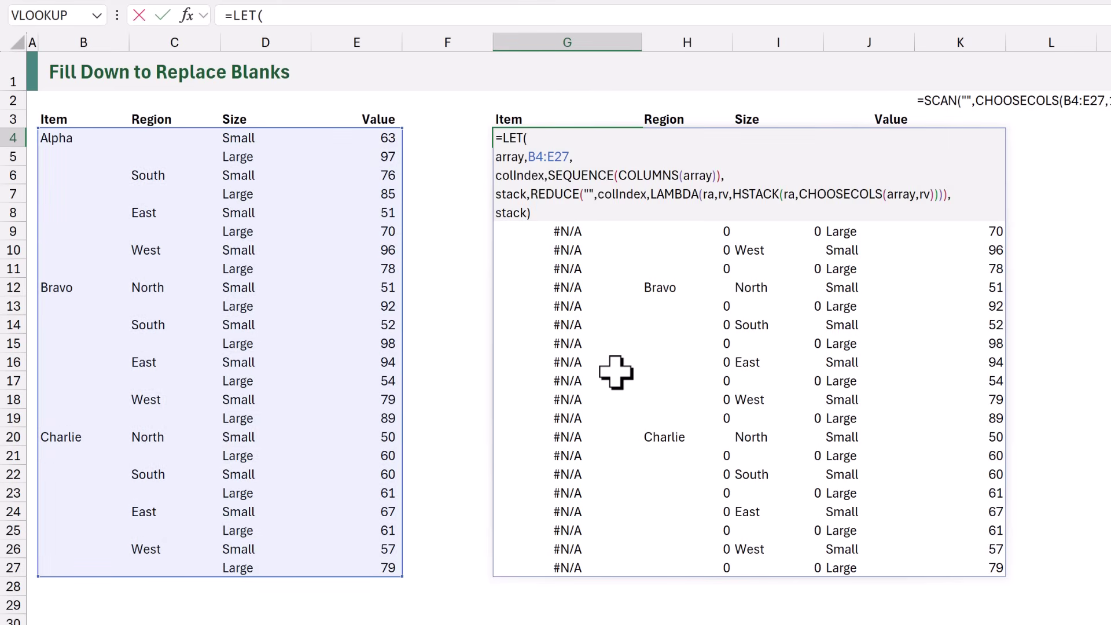
key(BackSpace)
key(BackSpace)
key(BackSpace)
key(BackSpace)
key(BackSpace)
key(BackSpace)
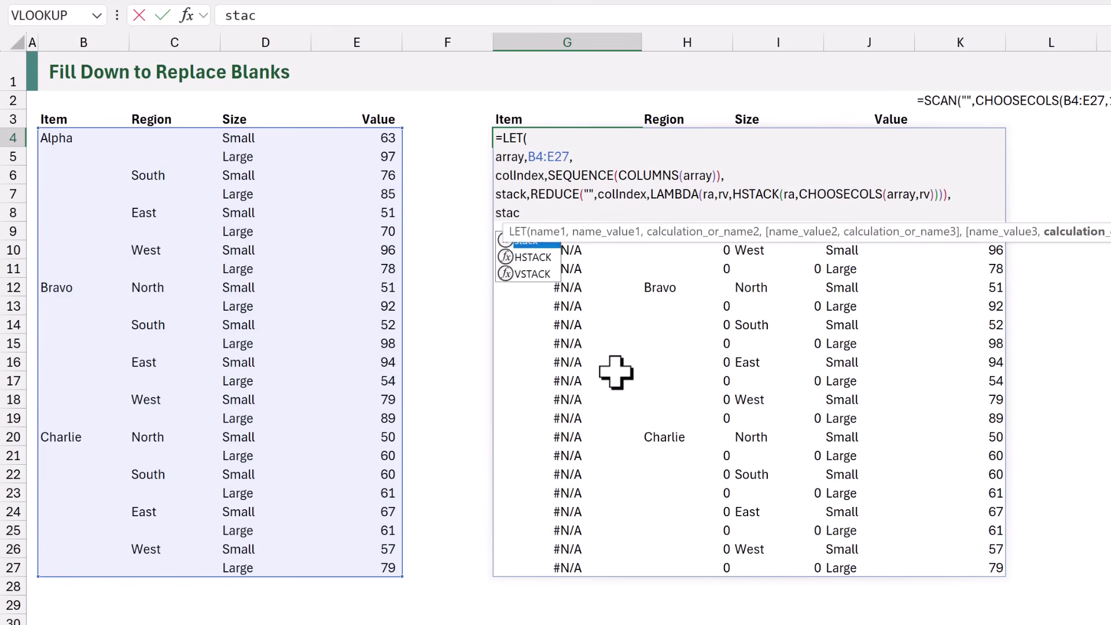
text(resul)
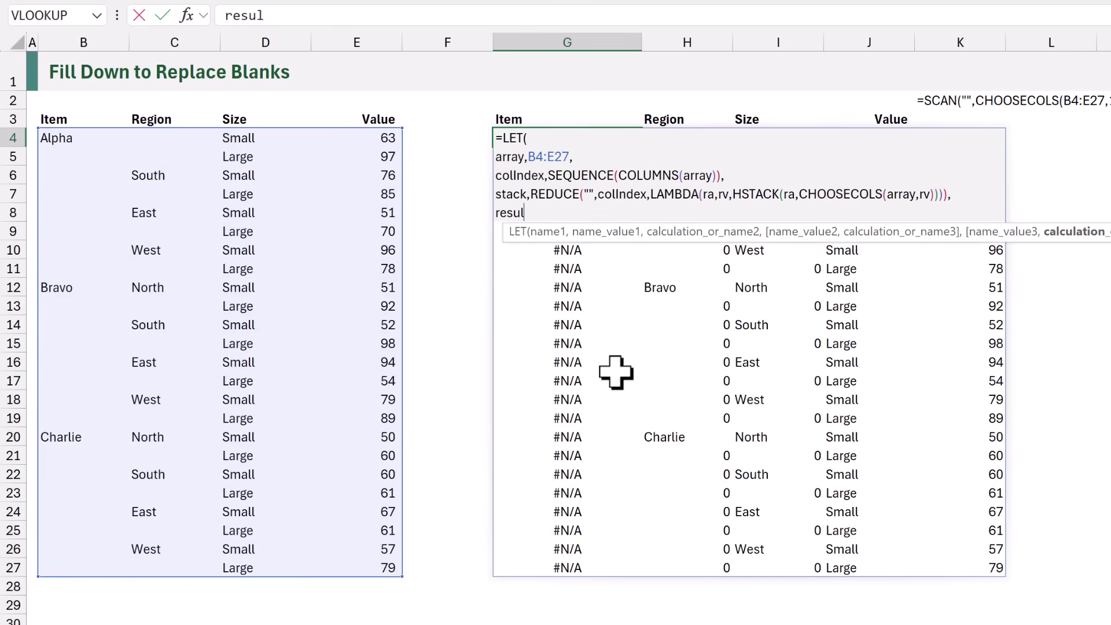
text(t,DROP()
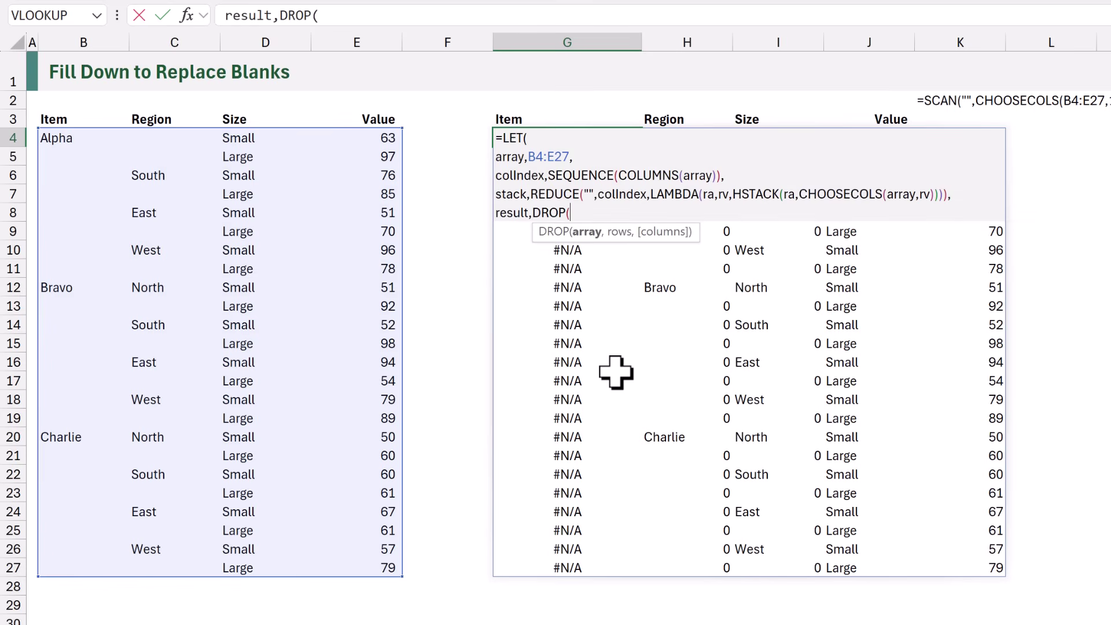
text(stack,,)
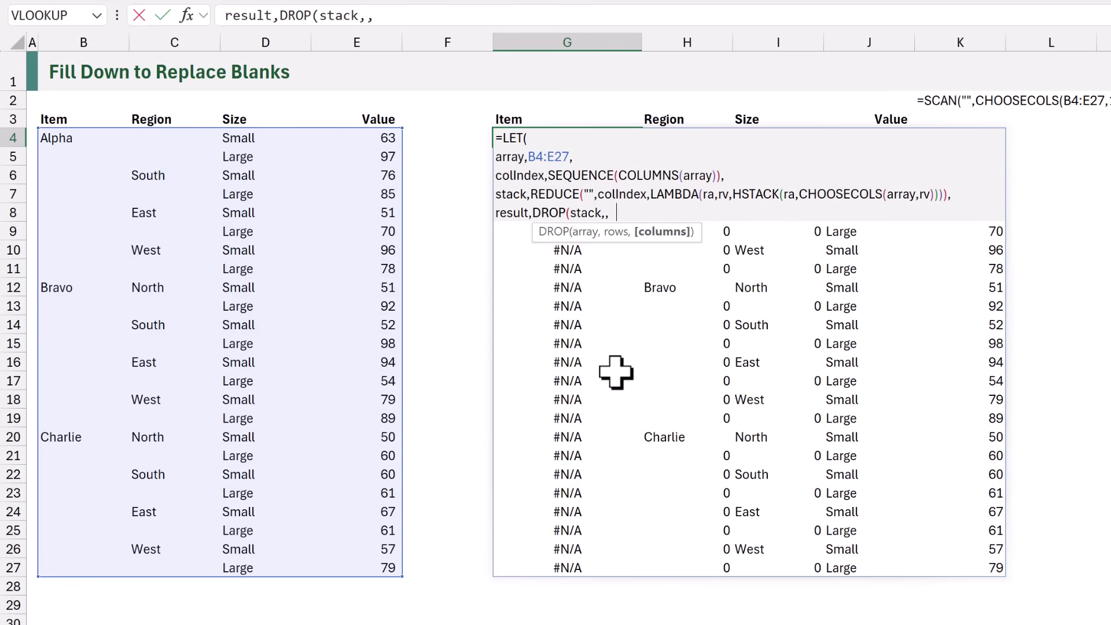
text(1))
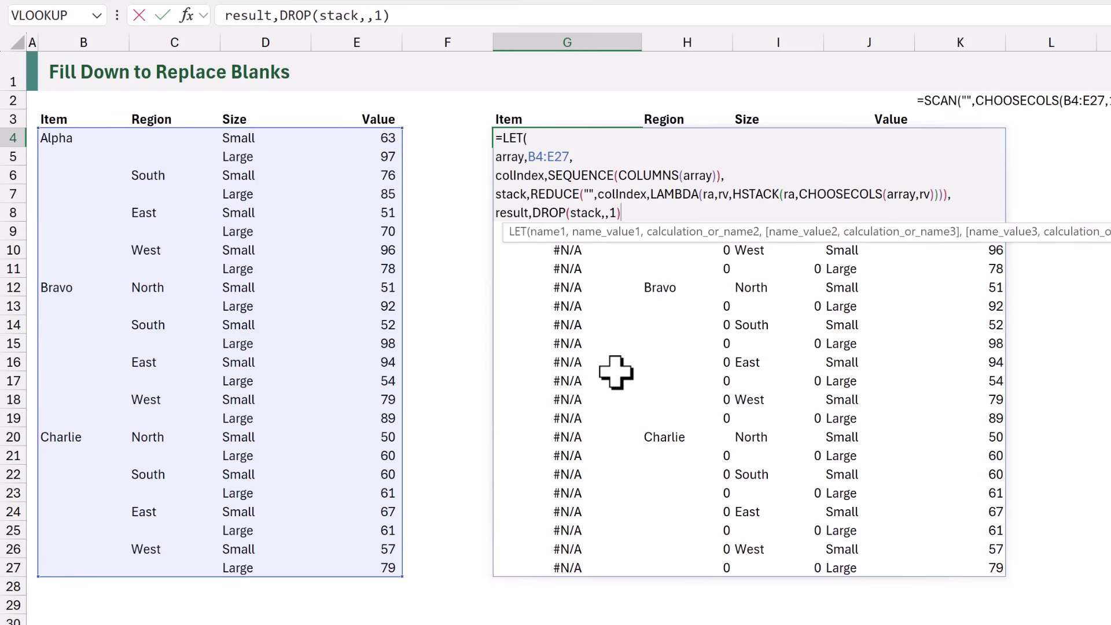
Return result as the final calculation on a new line of G4's LET formula and enter the formula.
text(,)
key(alt+Return)
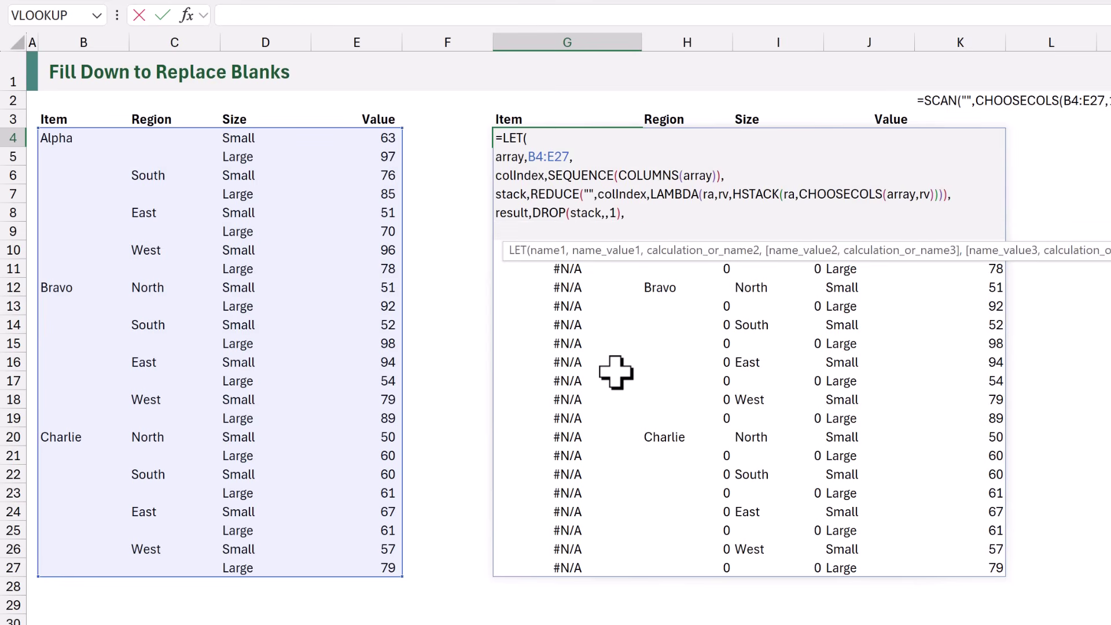
text(result))
key(ctrl+Return)
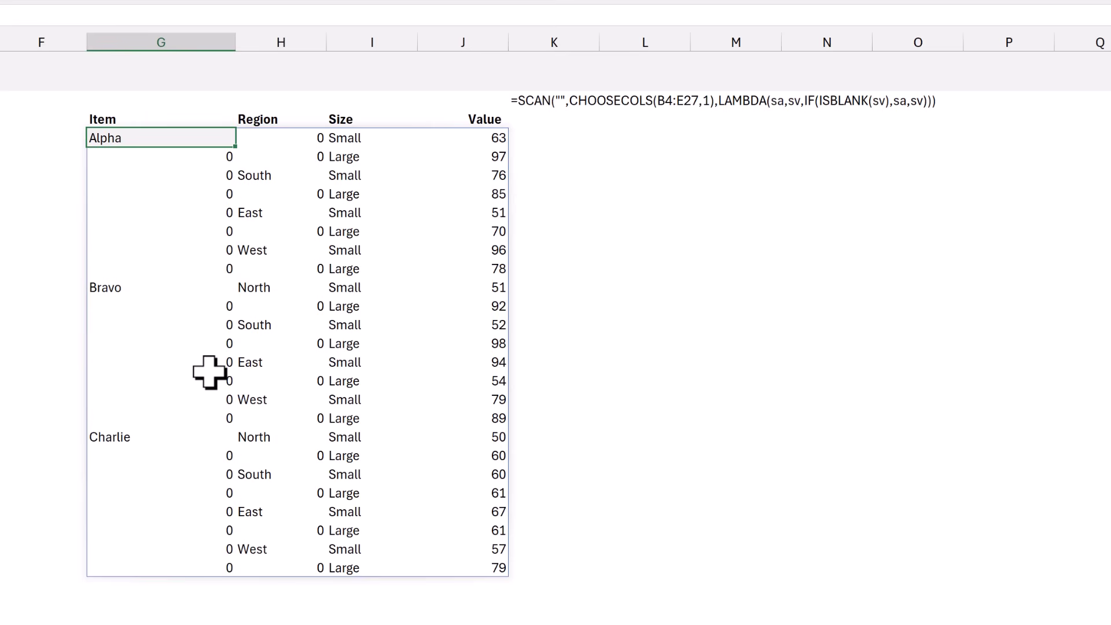
Copy the SCAN expression from the text in K2 without its equals sign, leaving the cell unchanged.
double_click(544, 100)
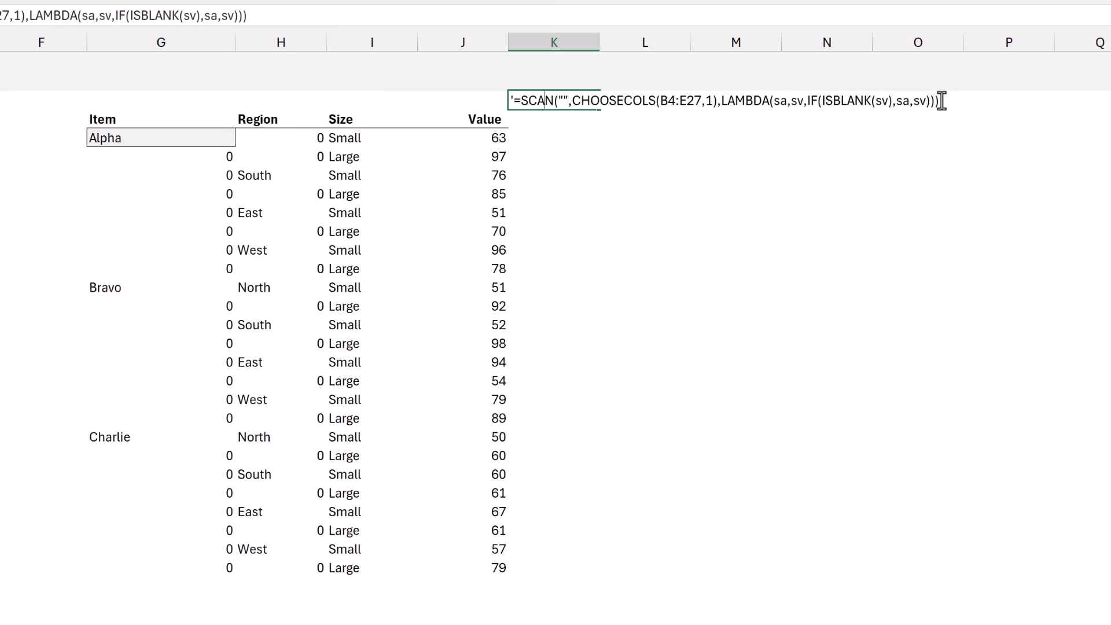
drag(939, 101, 521, 102)
key(ctrl+c)
key(Escape)
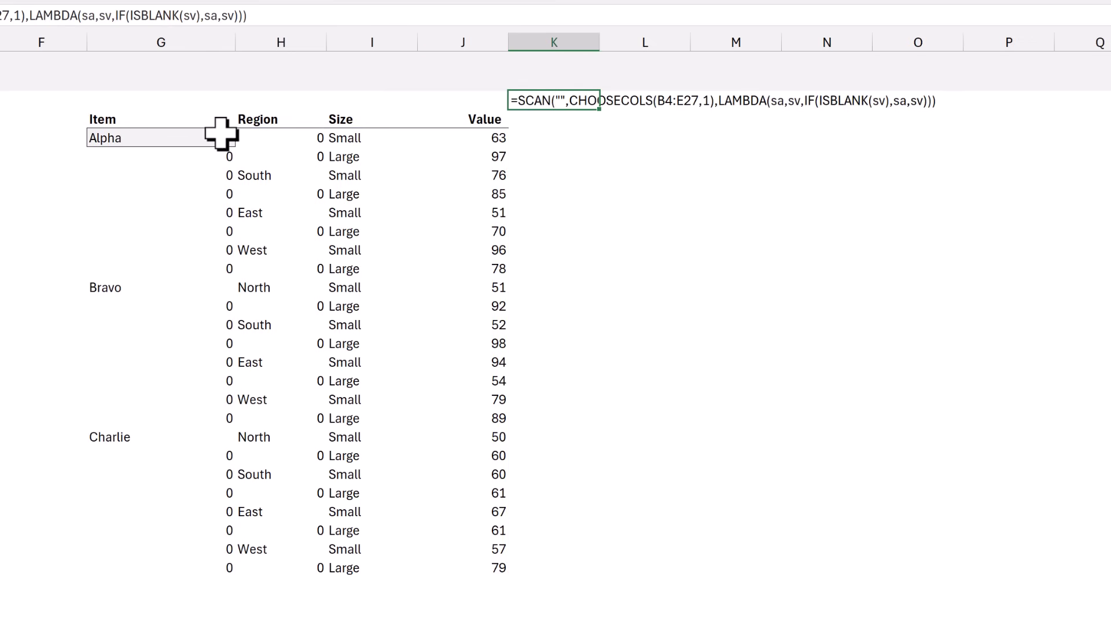
In G4's formula, replace CHOOSECOLS(array,rv) inside HSTACK with the copied SCAN expression.
double_click(216, 134)
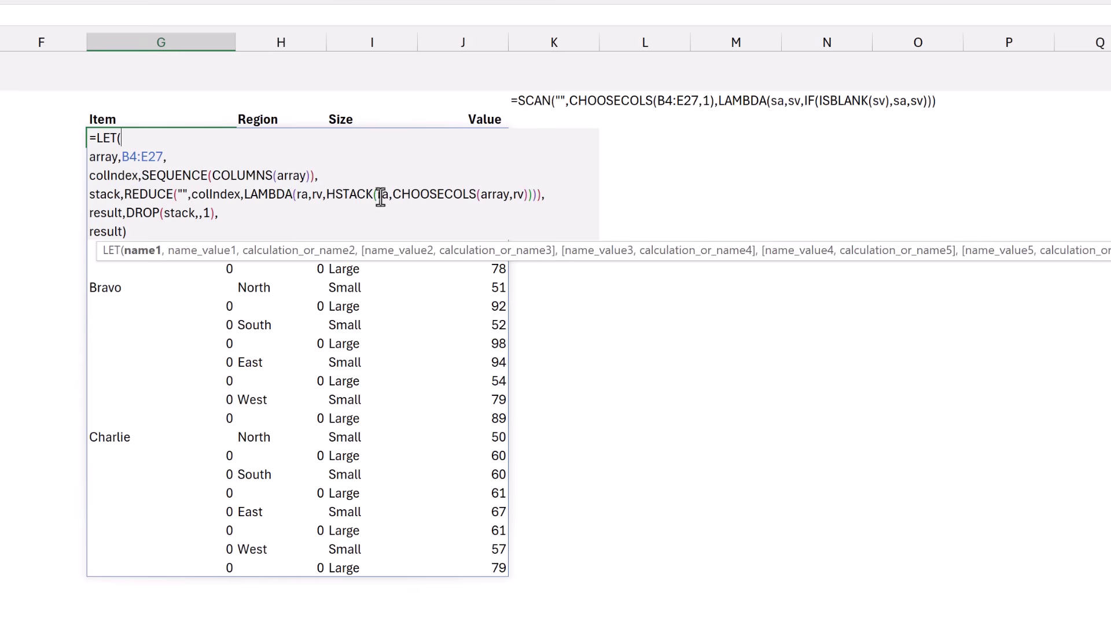
drag(394, 195, 431, 195)
drag(503, 203, 528, 203)
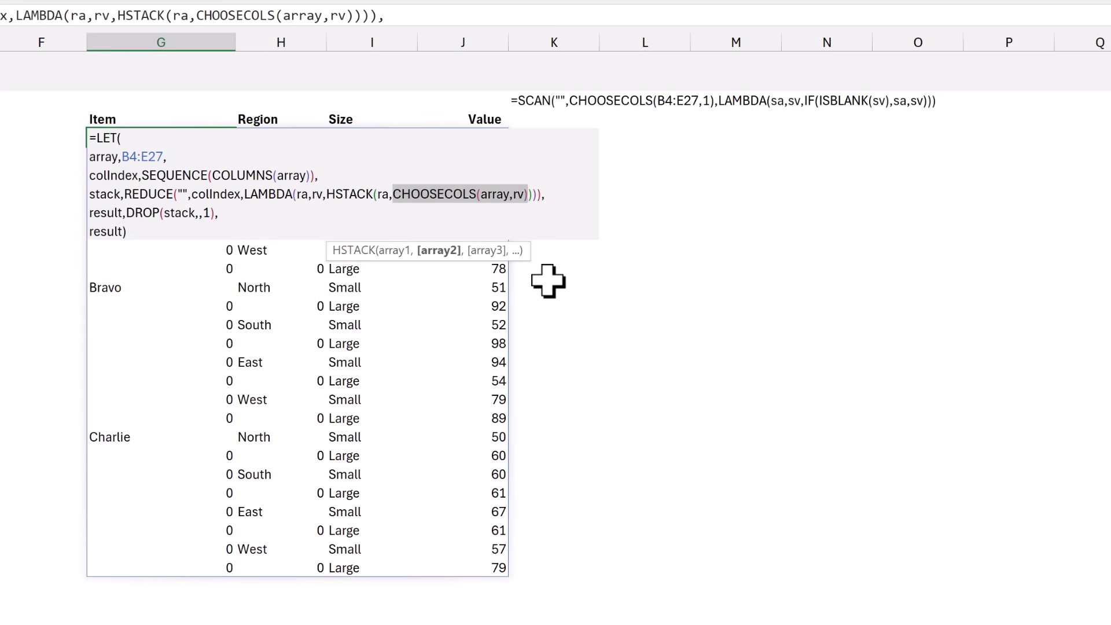
key(ctrl+v)
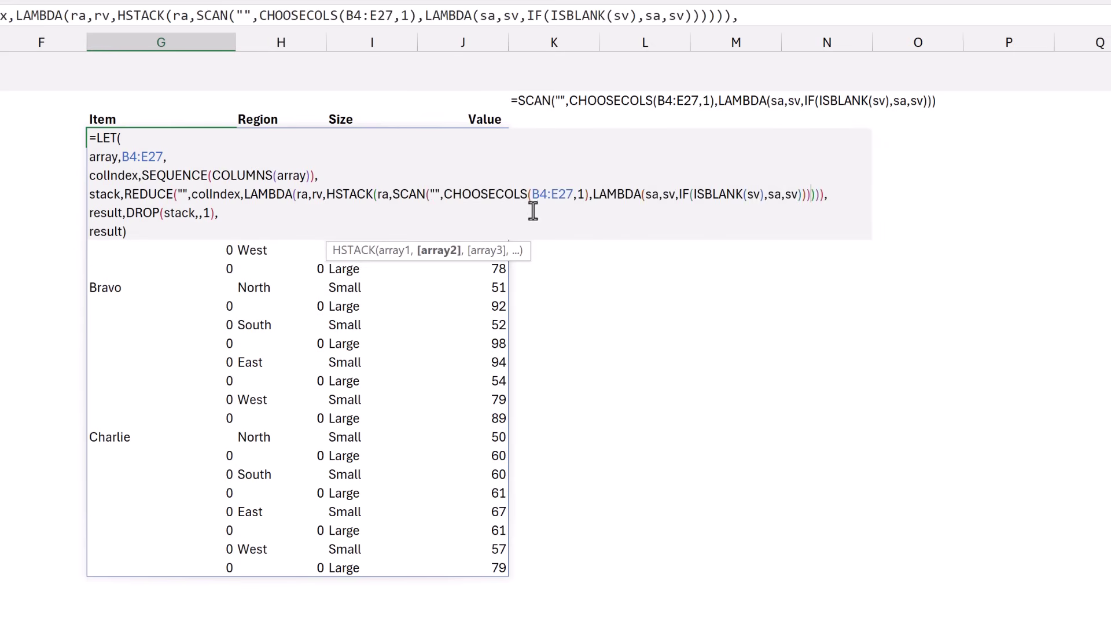
Change the SCAN's CHOOSECOLS arguments from B4:E27 and 1 to array and rv, and enter the formula.
drag(531, 195, 572, 196)
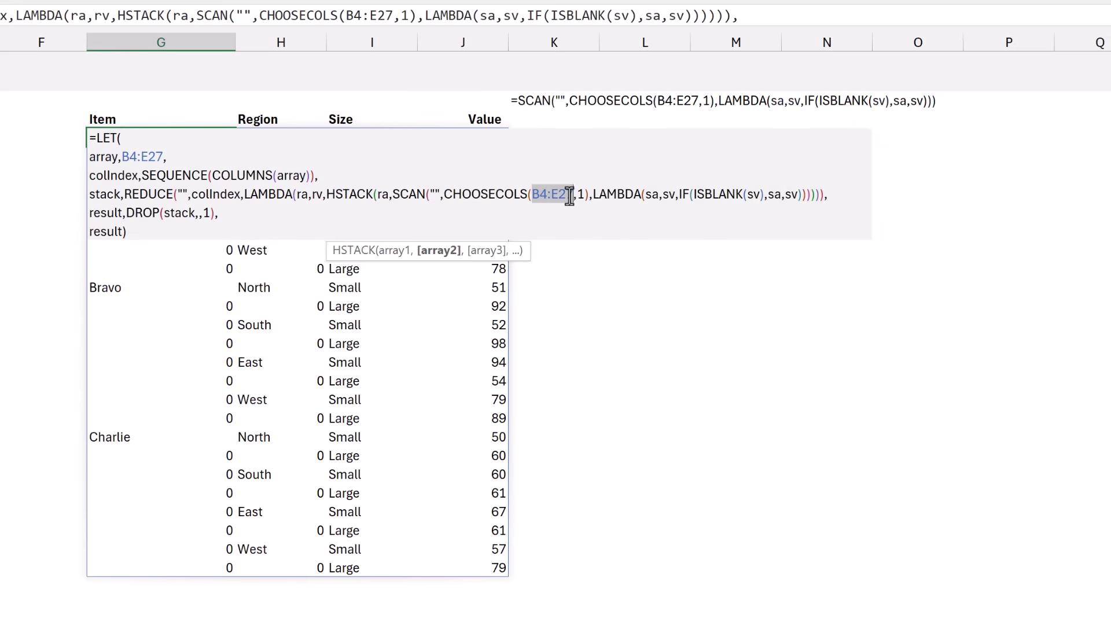
text(array)
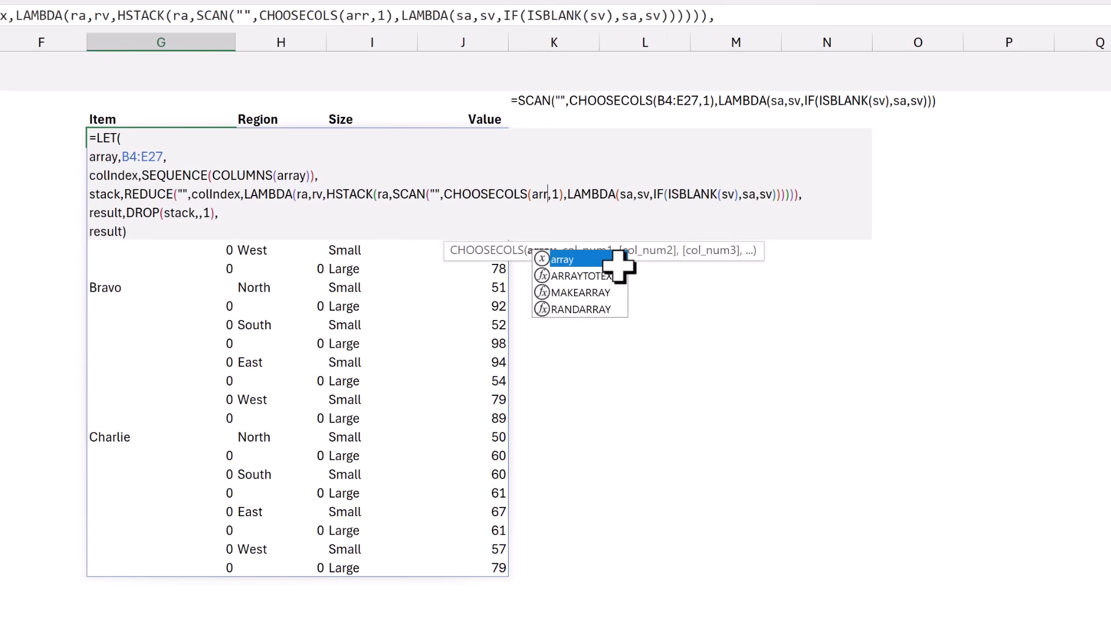
key(Right)
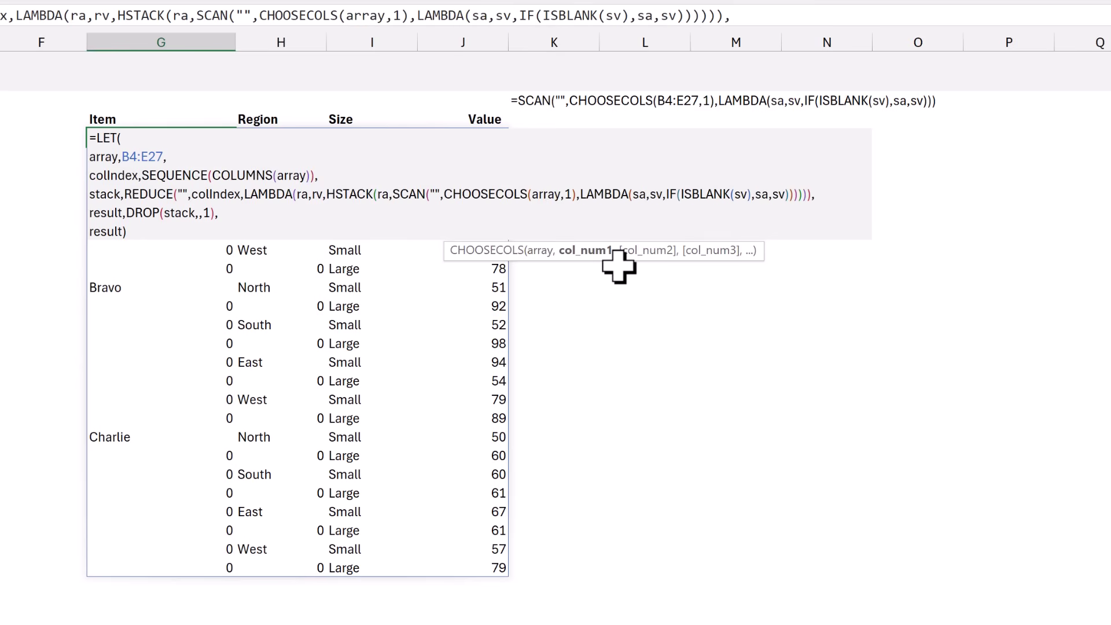
key(Delete)
text(rv)
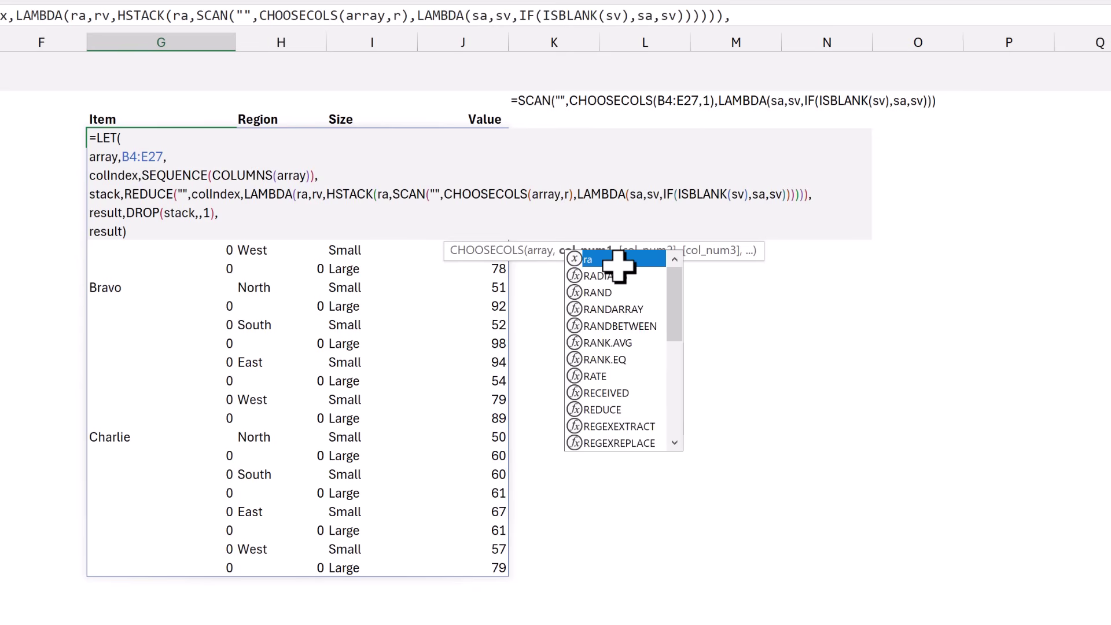
key(Return)
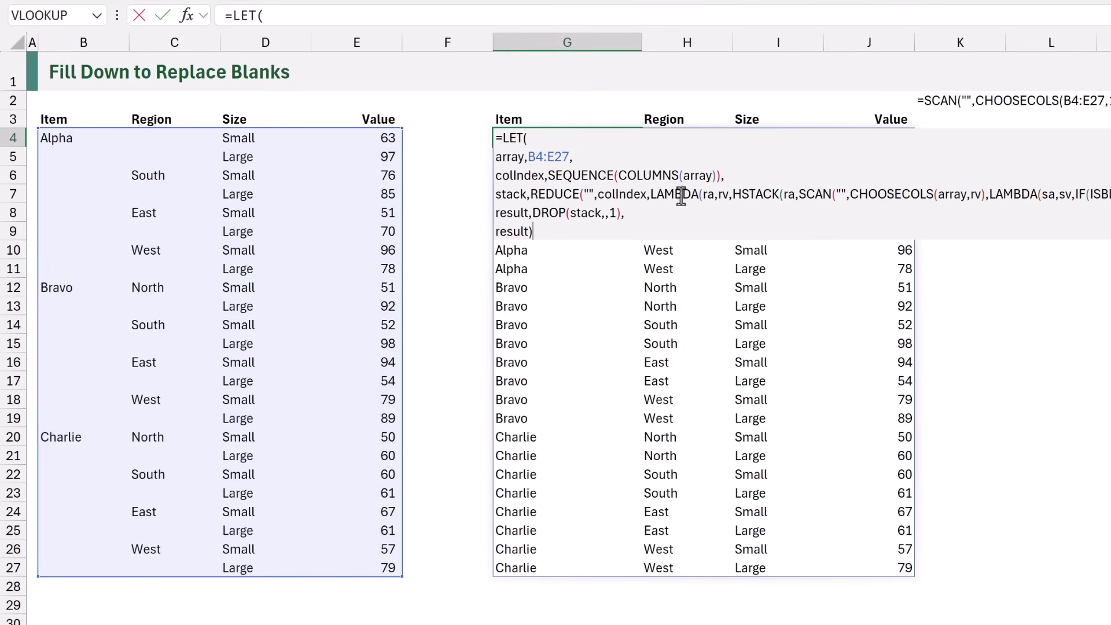
Wrap G4's formula in an opening LAMBDA with the parameter array, placing LET on a new line.
click(501, 137)
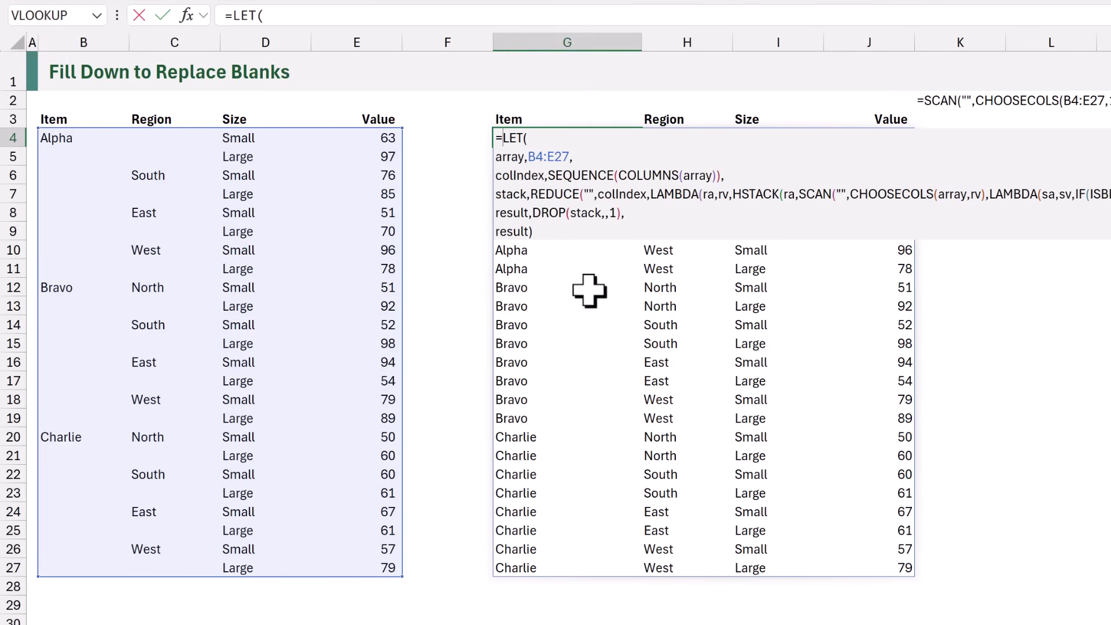
text(LAMBDA()
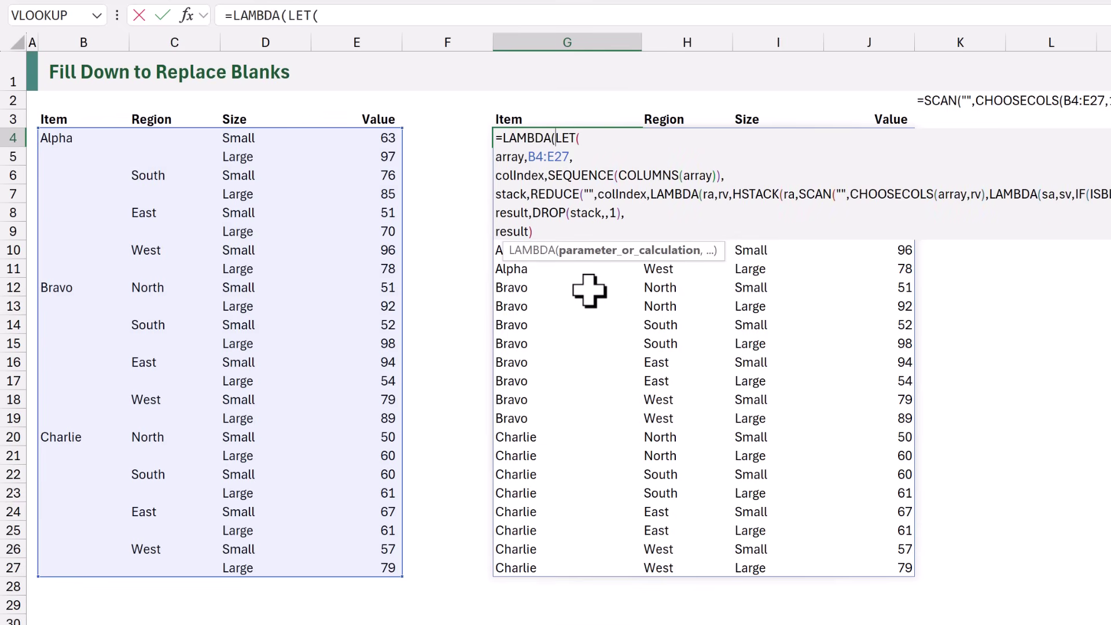
text(arr)
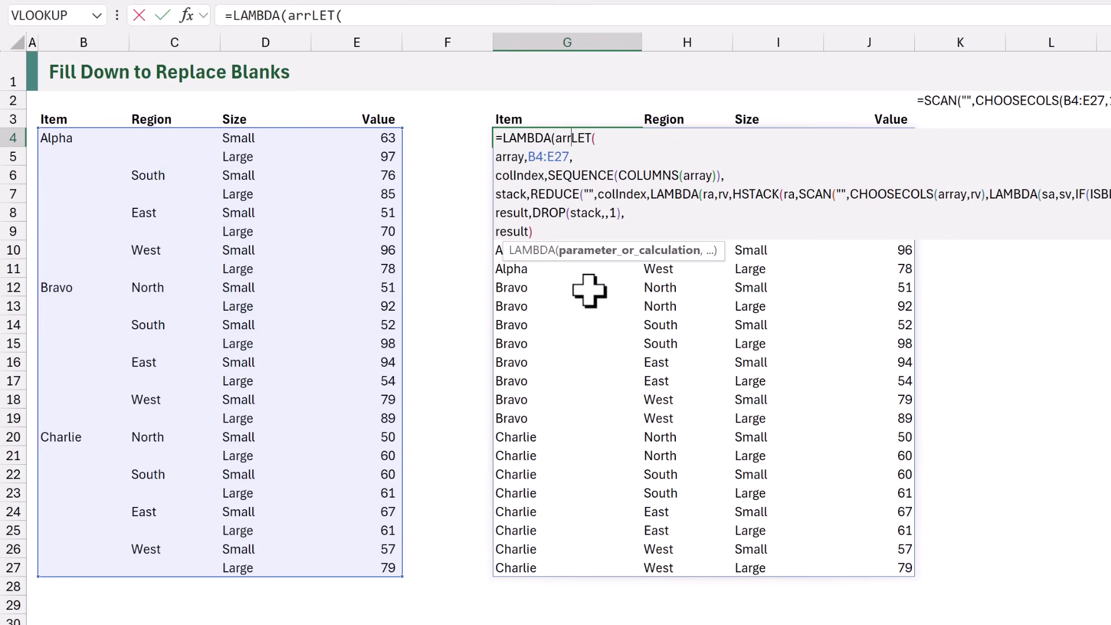
text(ay,)
key(alt+Return)
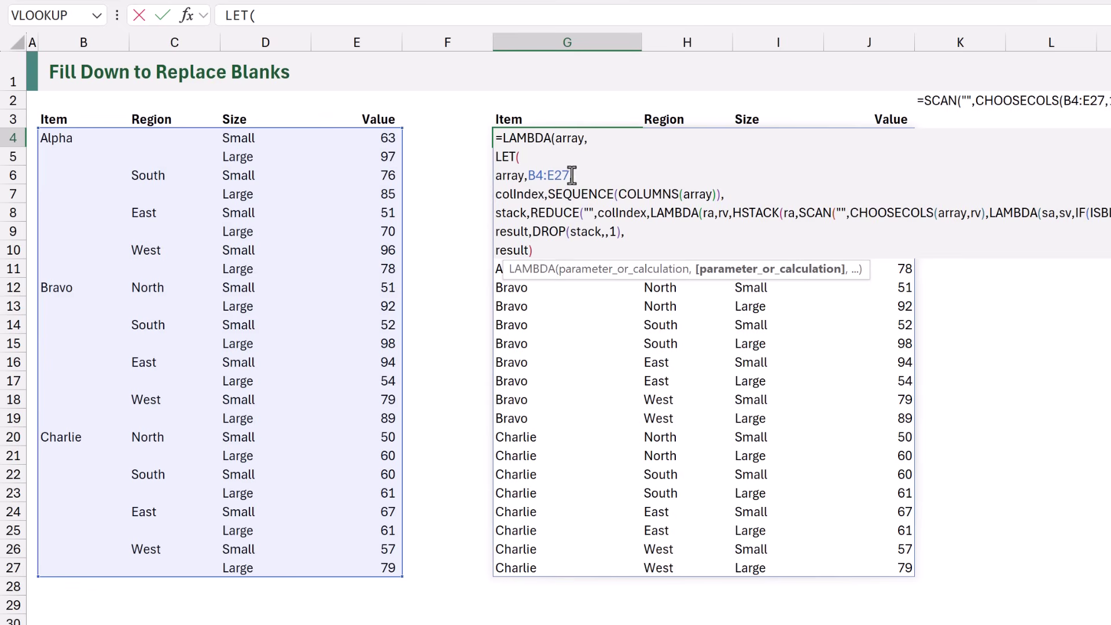
Delete the array,B4:E27 definition and its empty line from the LET in G4's formula.
drag(571, 175, 496, 175)
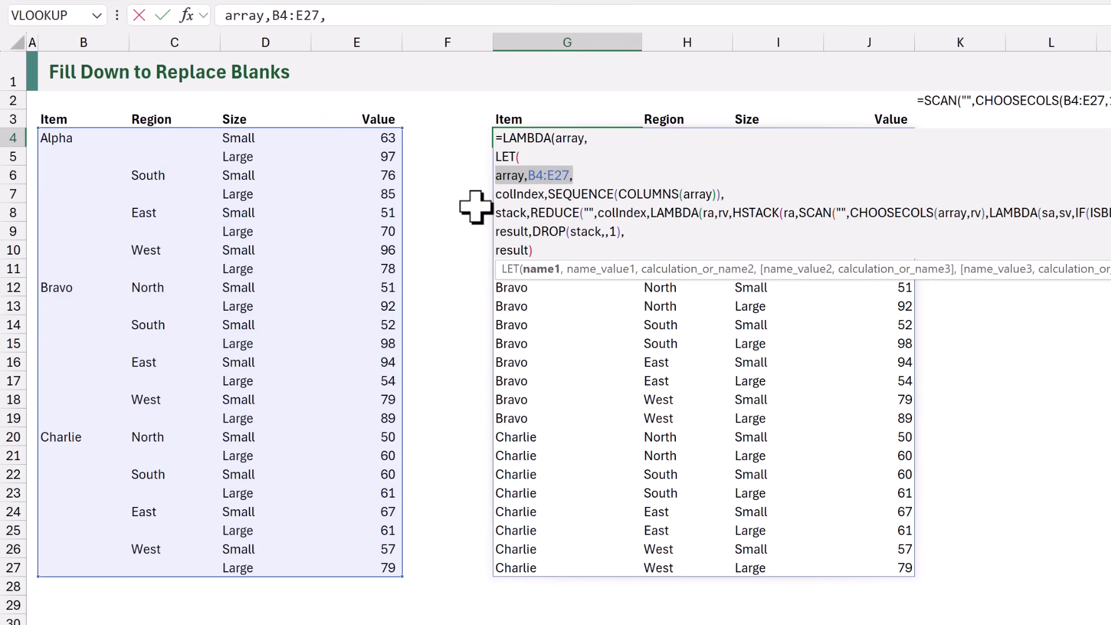
key(BackSpace)
key(BackSpace)
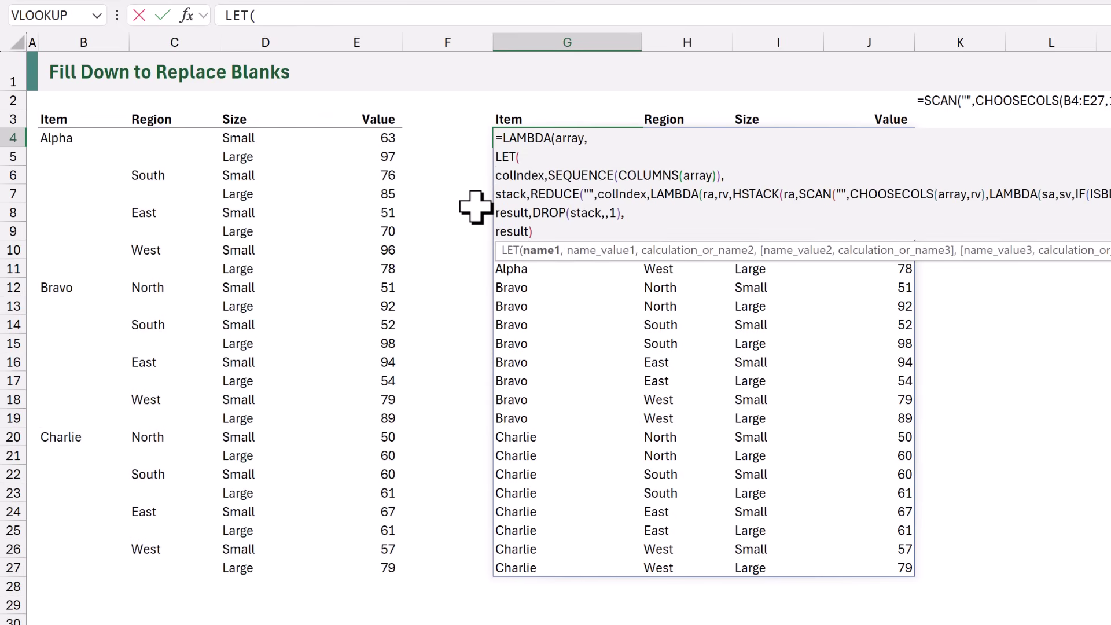
Close the LAMBDA in G4's formula, append the call argument (B4:E27), and enter the formula.
click(554, 231)
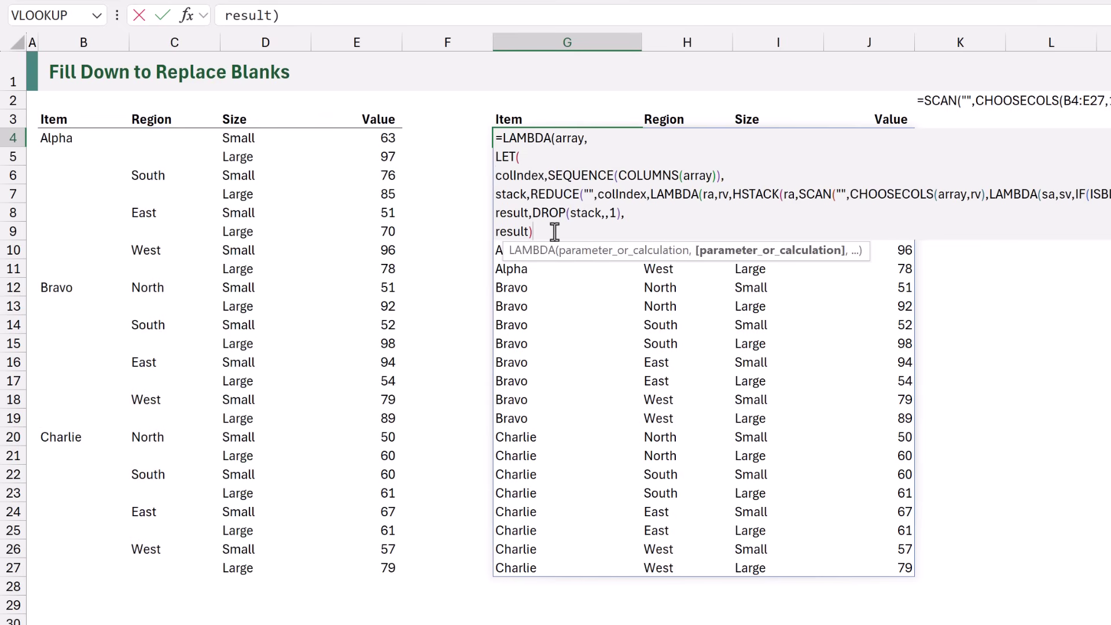
text())
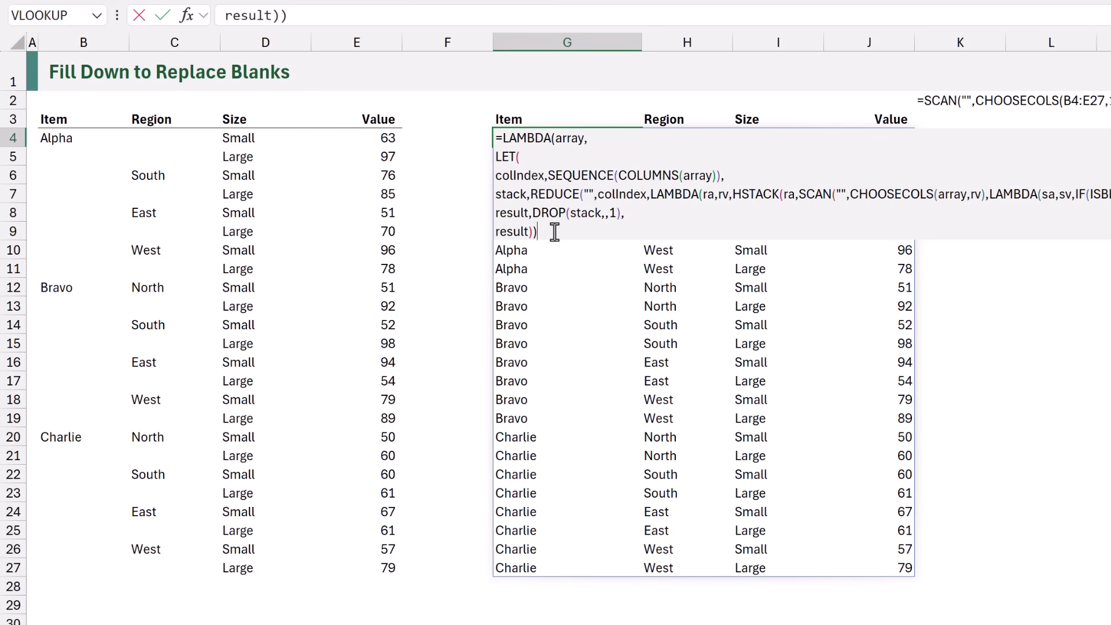
text(()
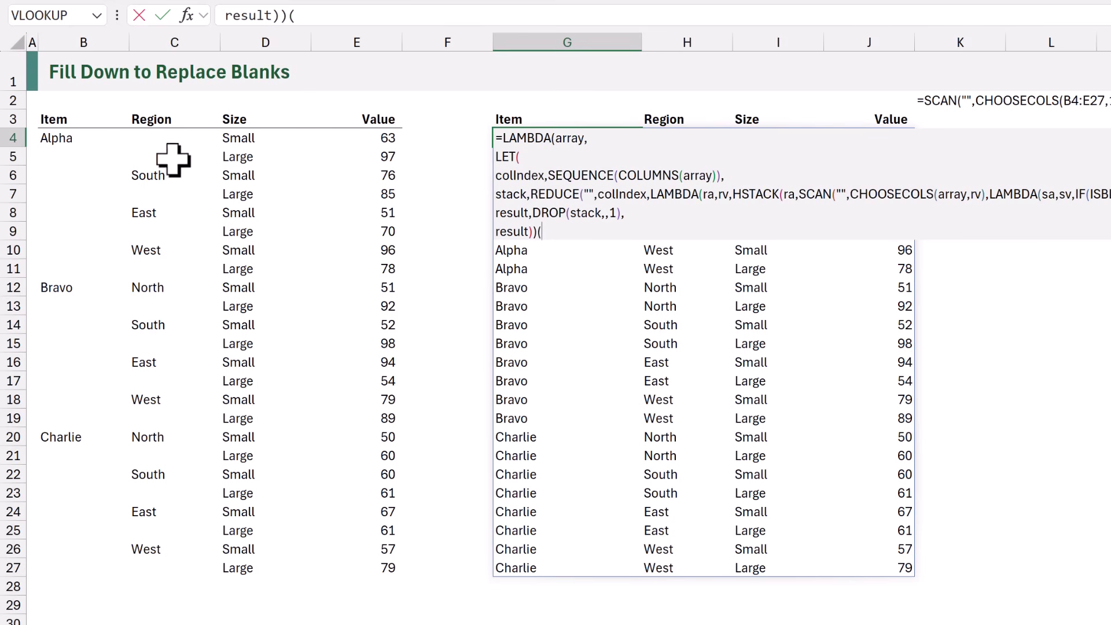
drag(67, 138, 383, 561)
text())
key(ctrl+Return)
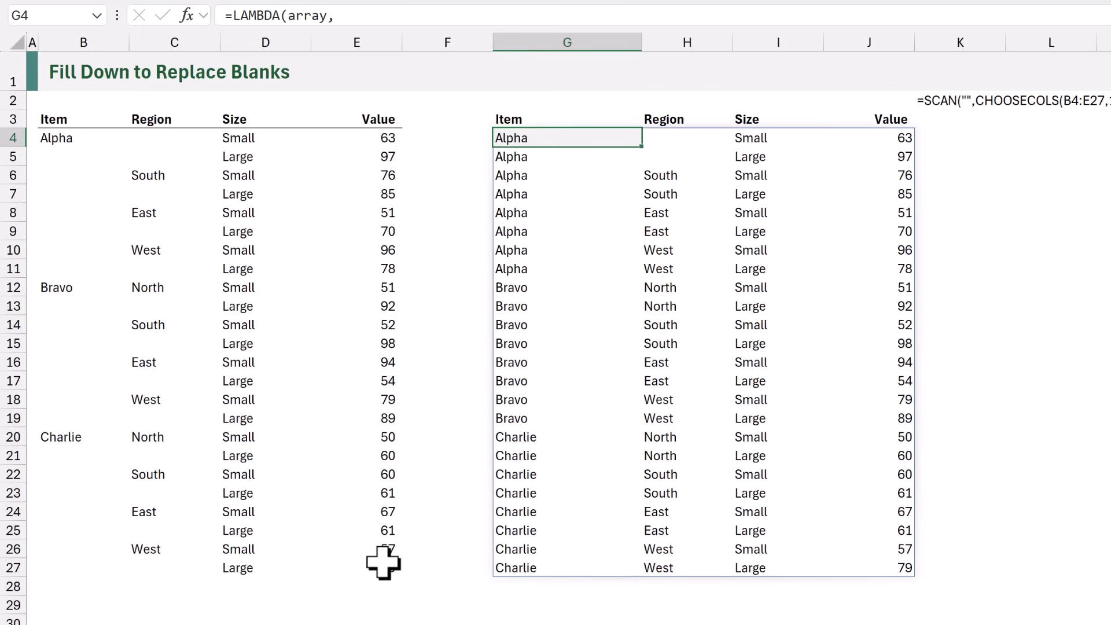
Copy the LAMBDA definition from G4's formula without the trailing (B4:E27), leaving the cell unchanged.
key(F2)
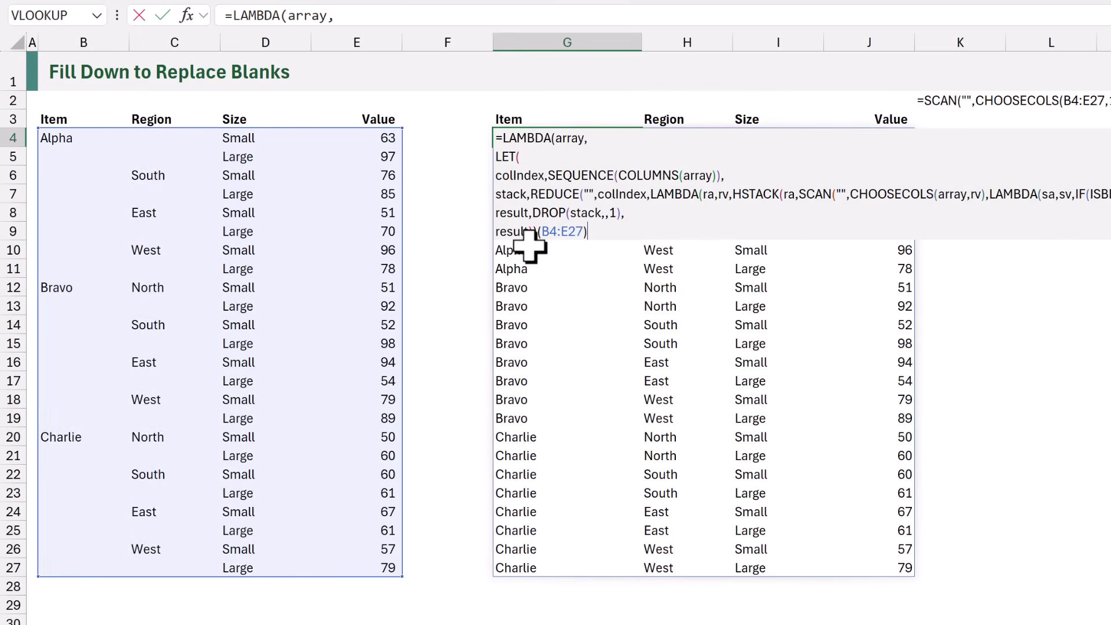
drag(537, 232, 480, 138)
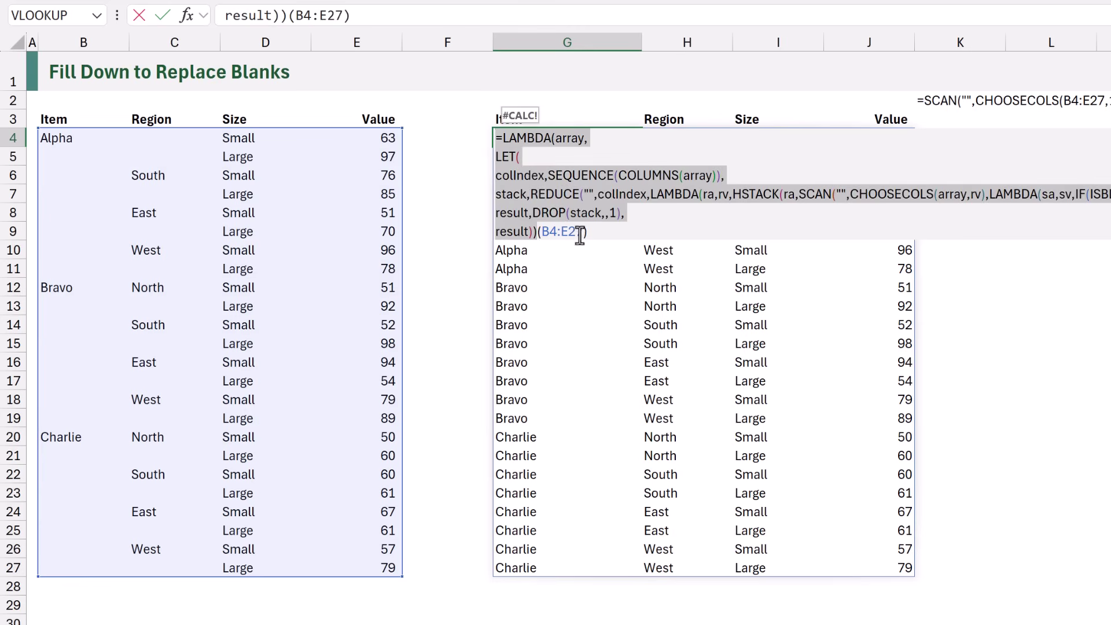
key(ctrl+c)
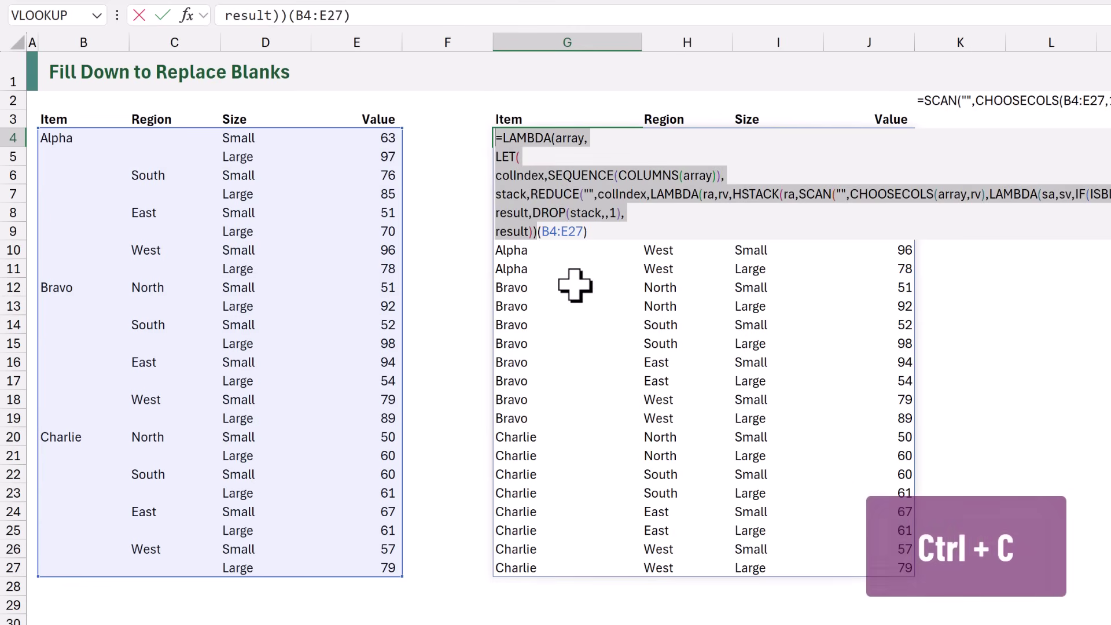
key(Escape)
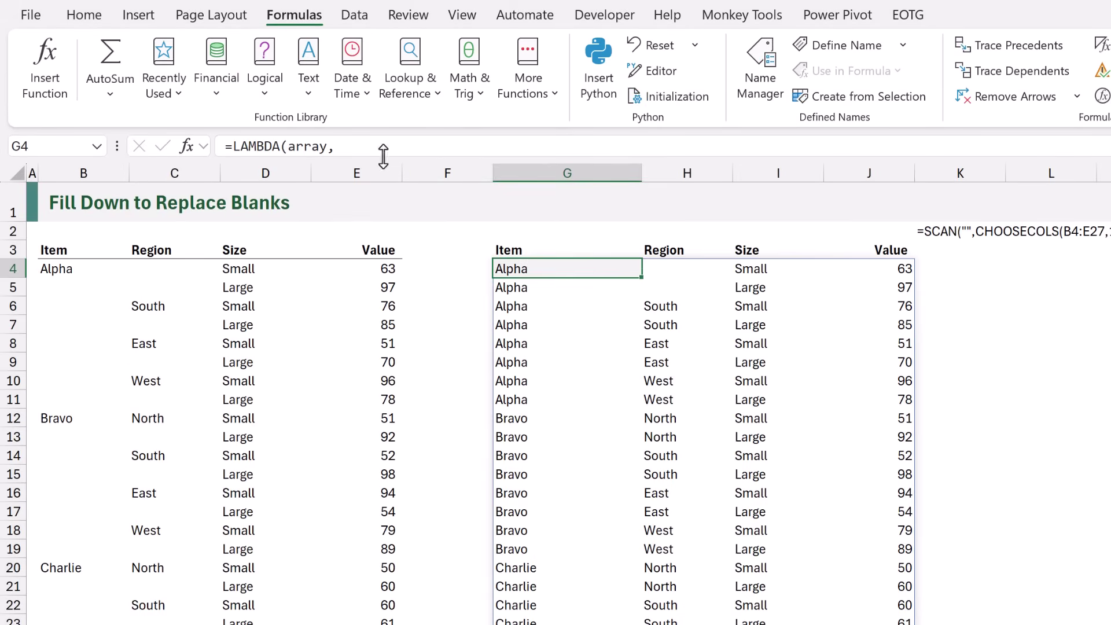
Define a workbook-scoped name fxFillDown that refers to the copied LAMBDA formula.
click(834, 45)
key(BackSpace)
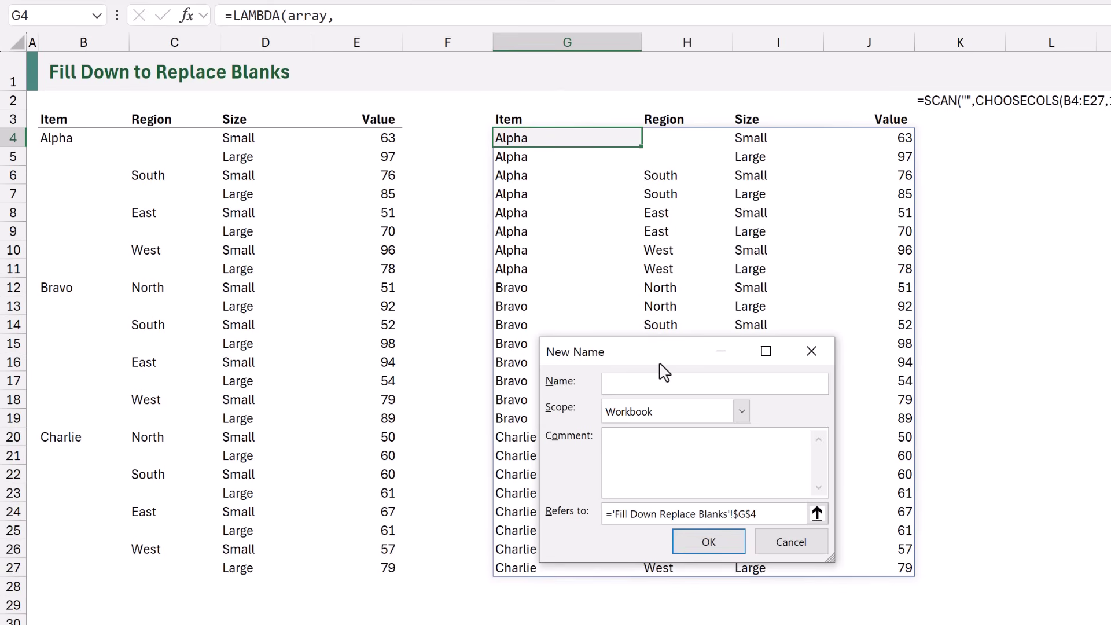
text(fxFillDown)
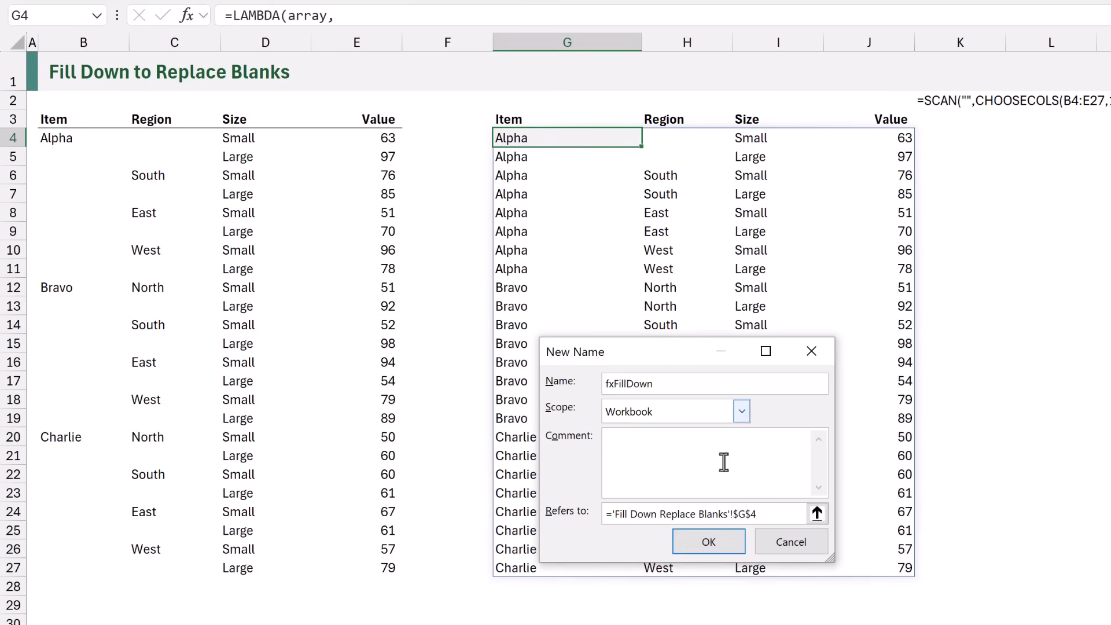
drag(781, 513, 599, 515)
key(ctrl+v)
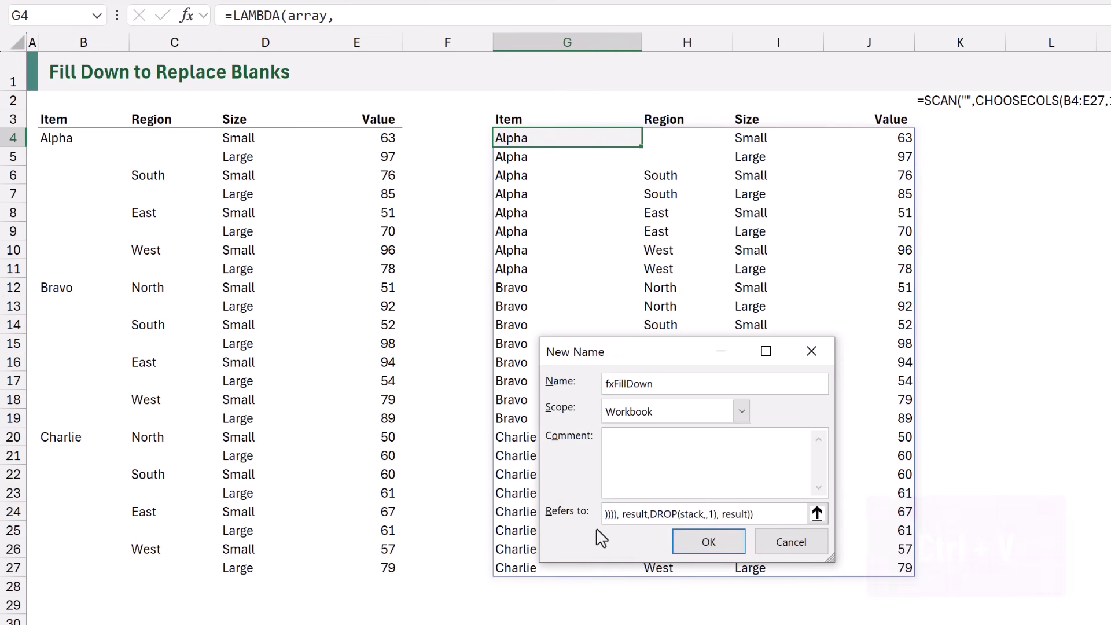
click(703, 542)
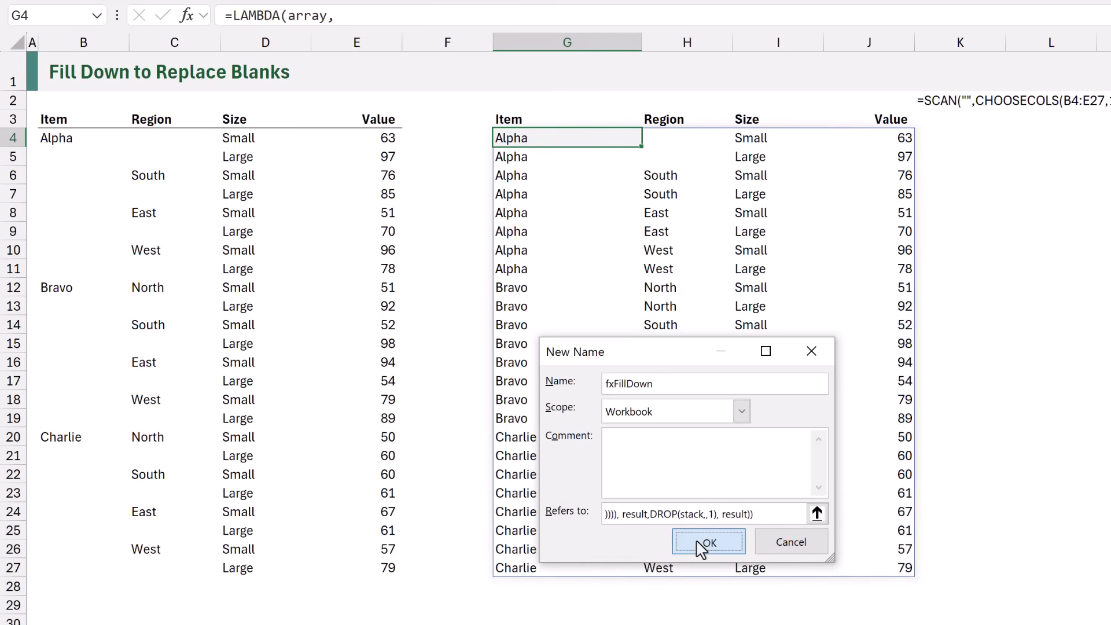
Replace G4's formula with =fxFillDown(B4:E27).
key(Delete)
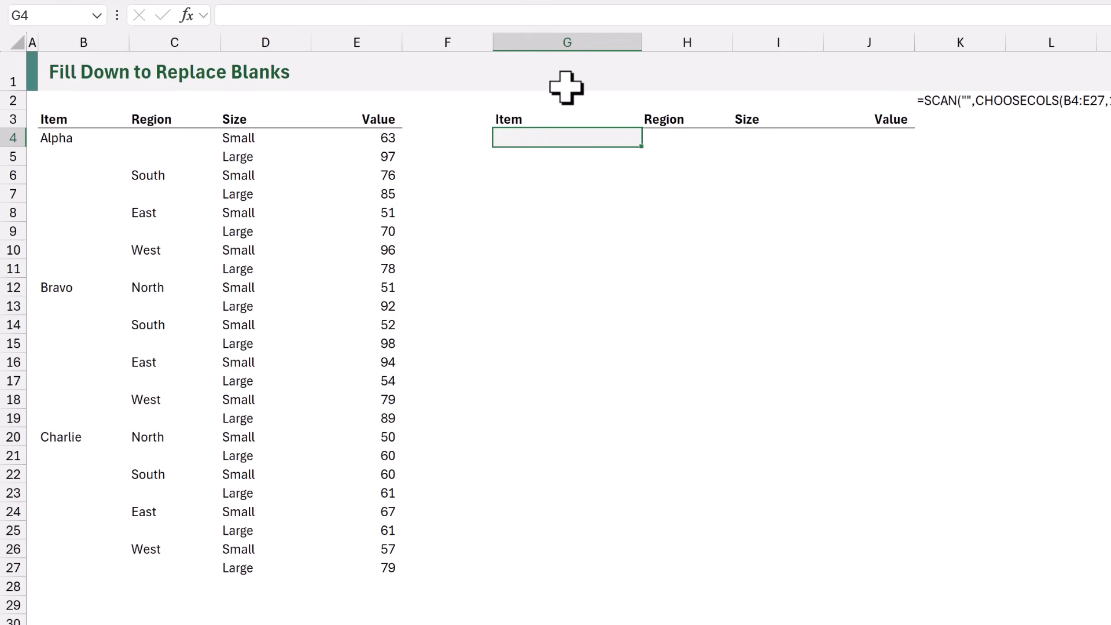
text(=fx)
key(Tab)
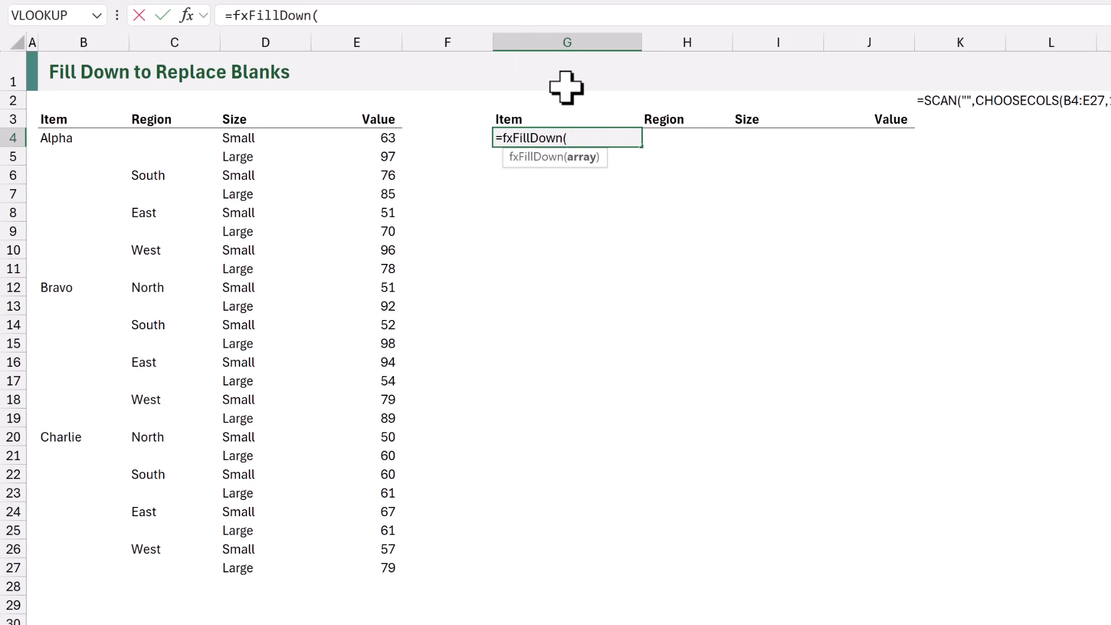
drag(74, 139, 354, 565)
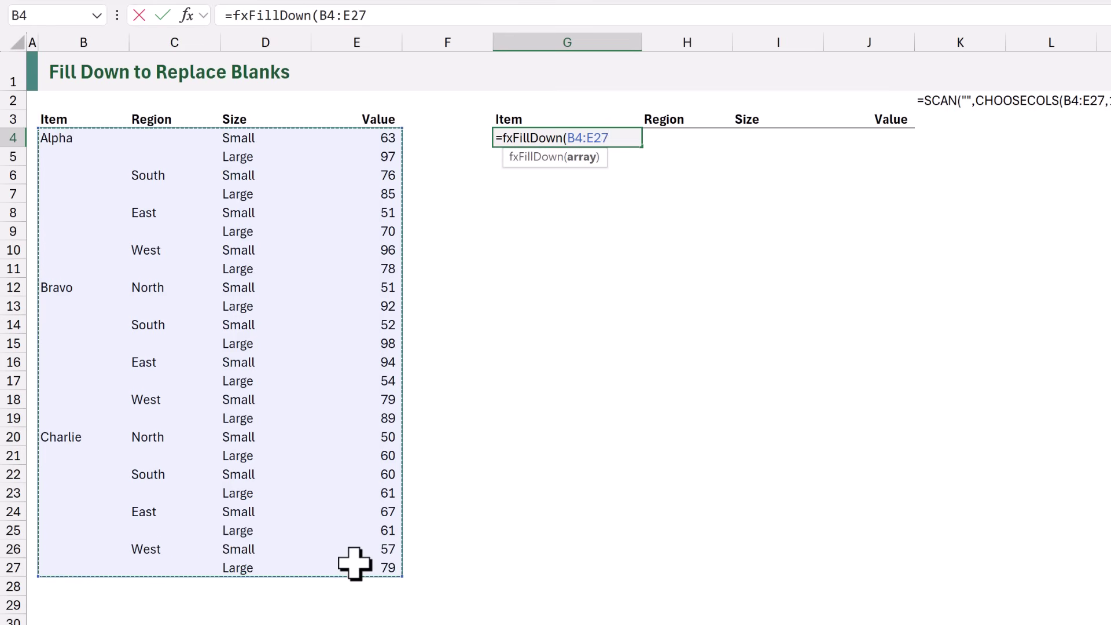
text())
key(ctrl+Return)
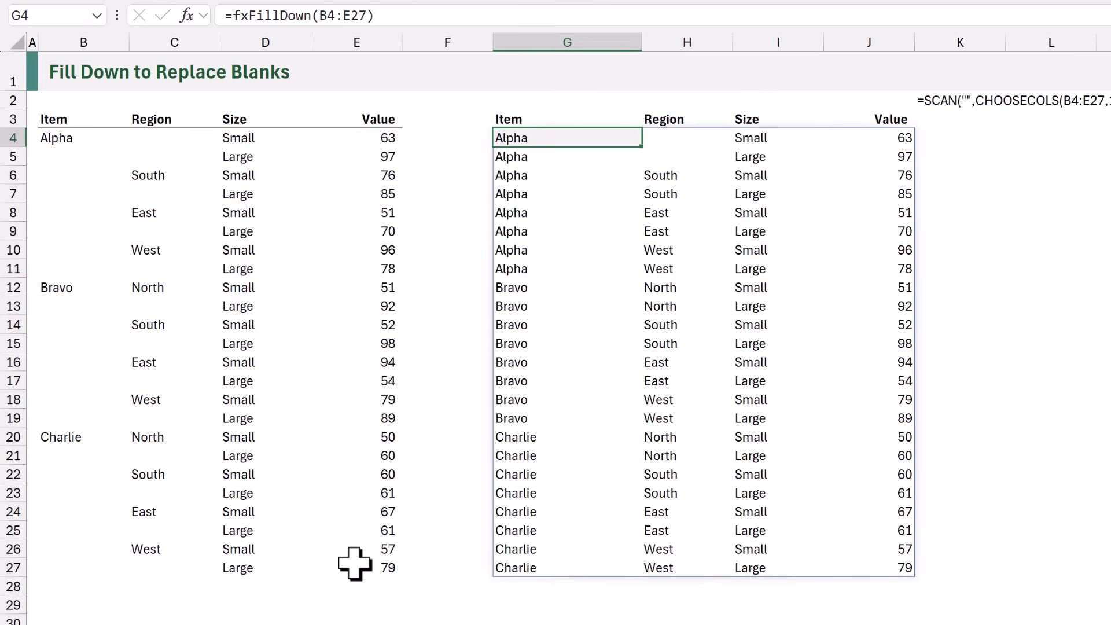